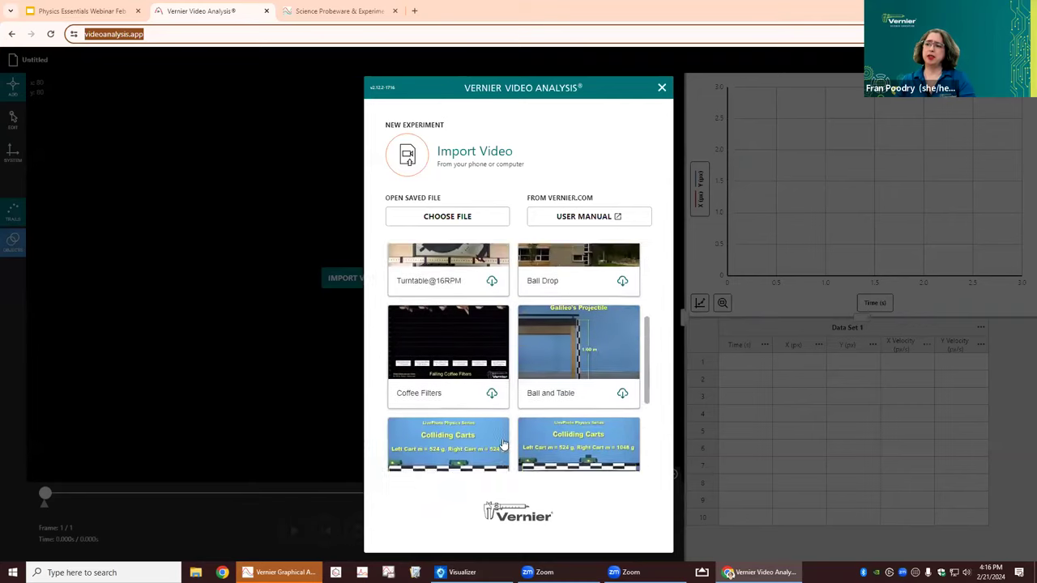
# - Browse the Sample Videos list and download the Turntable@16RPM sample video
pyautogui.scroll(1, 503, 434)
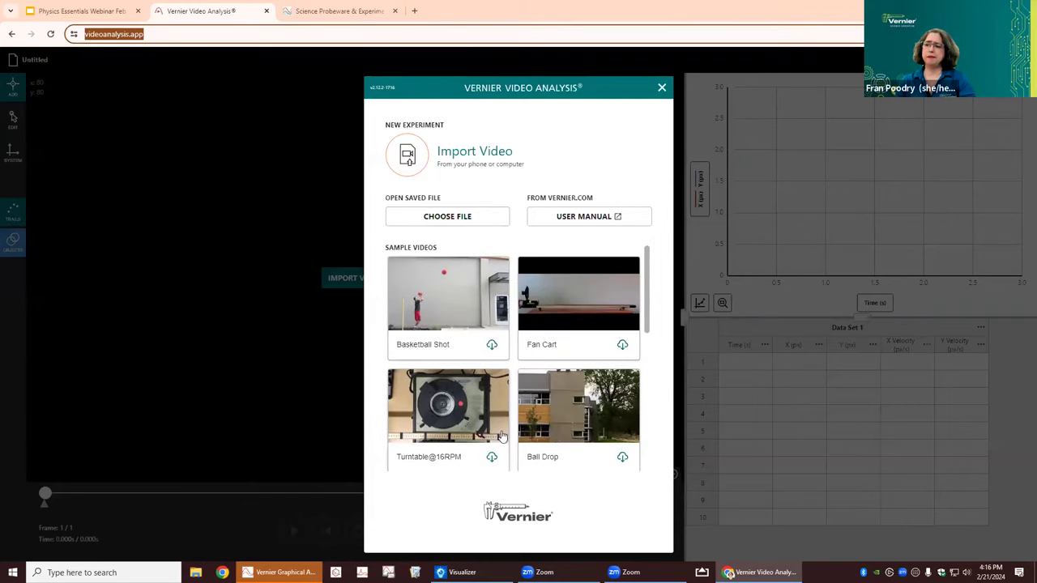
pyautogui.scroll(-2, 484, 408)
pyautogui.scroll(2, 482, 397)
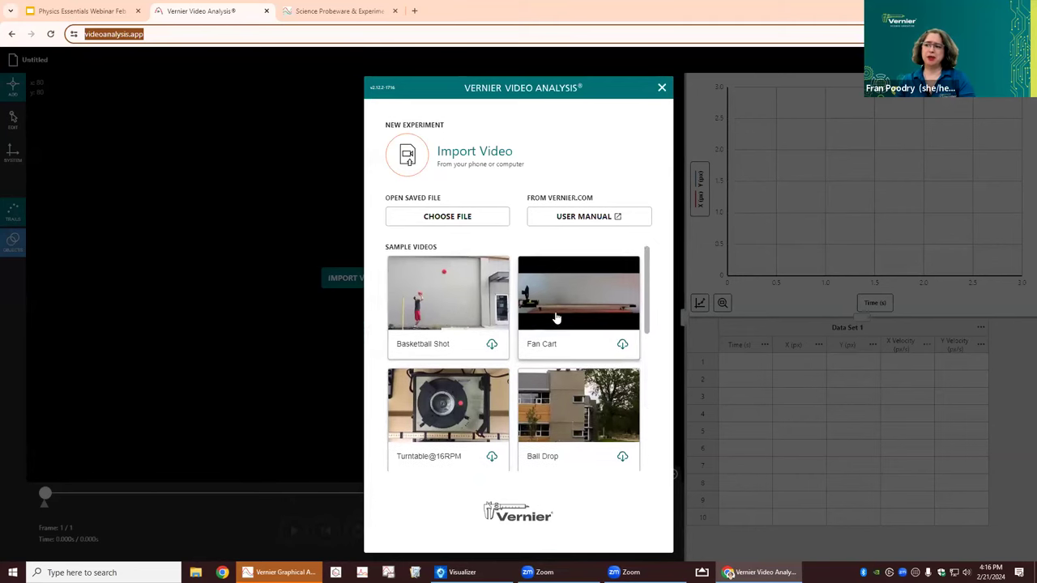
pyautogui.scroll(-1, 559, 324)
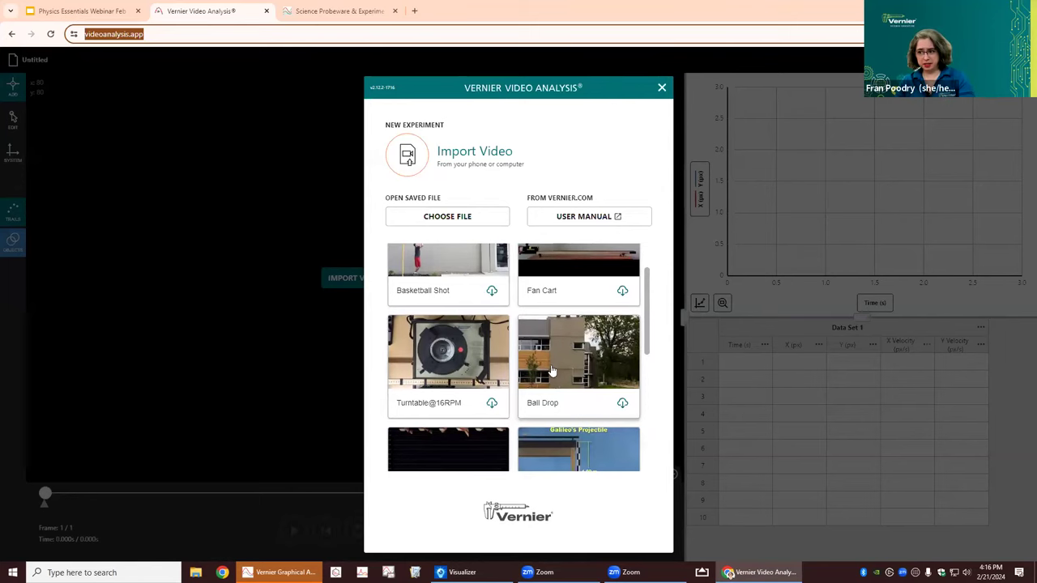
pyautogui.scroll(-1, 443, 357)
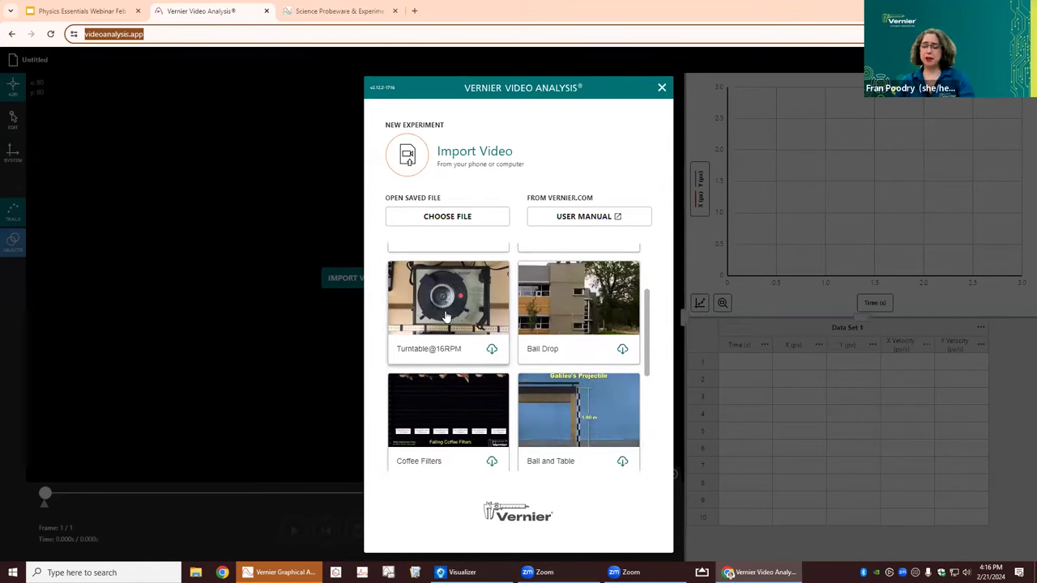
pyautogui.scroll(-1, 448, 346)
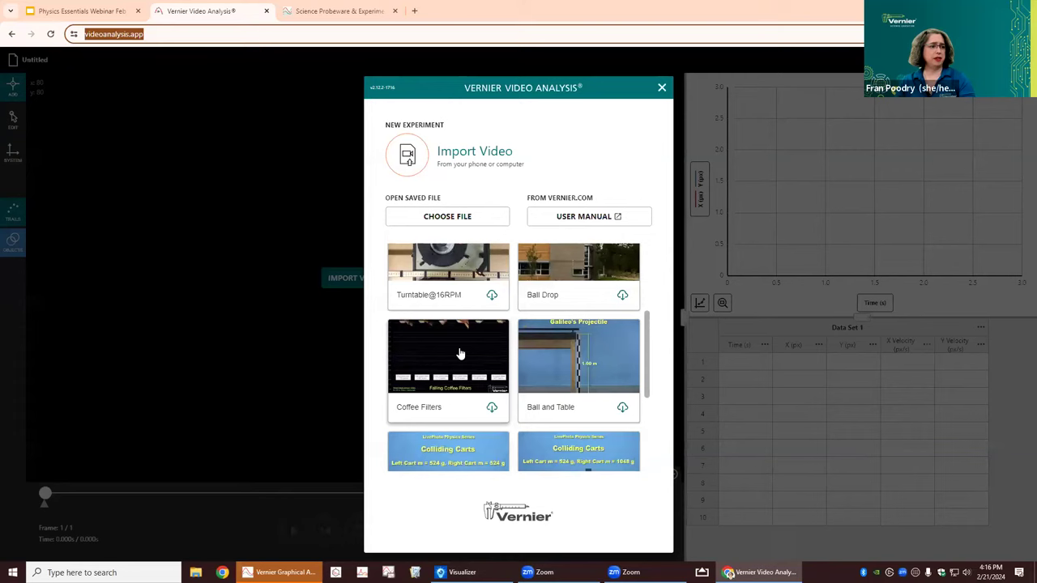
pyautogui.scroll(-1, 561, 363)
pyautogui.scroll(1, 559, 351)
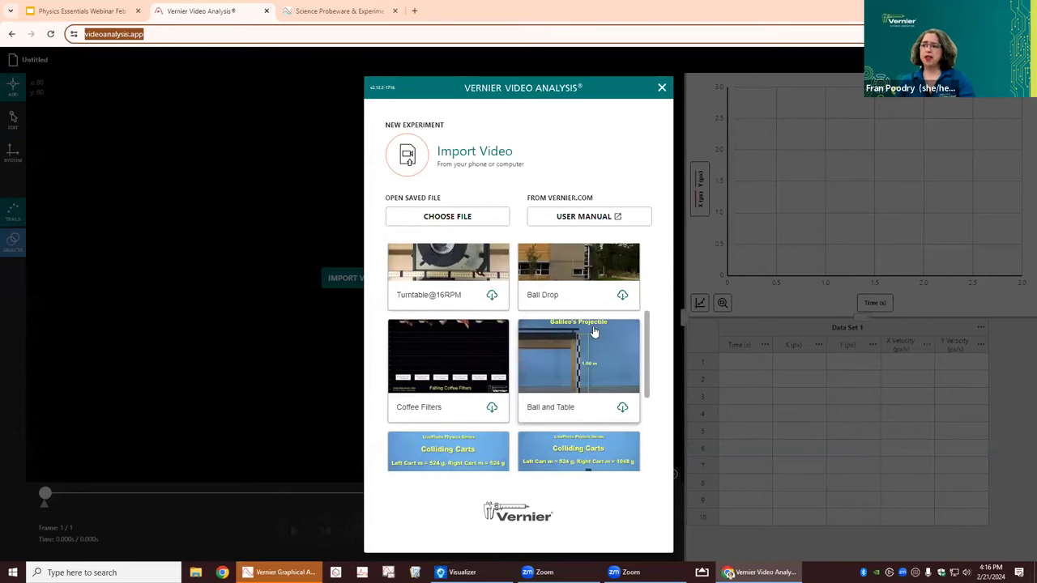
pyautogui.scroll(-1, 622, 382)
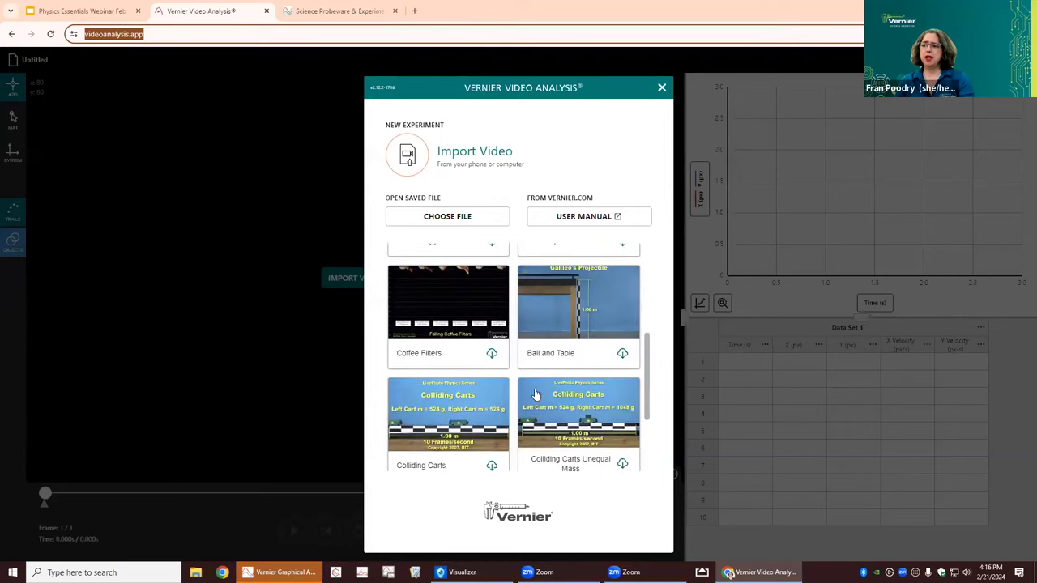
pyautogui.scroll(-1, 546, 417)
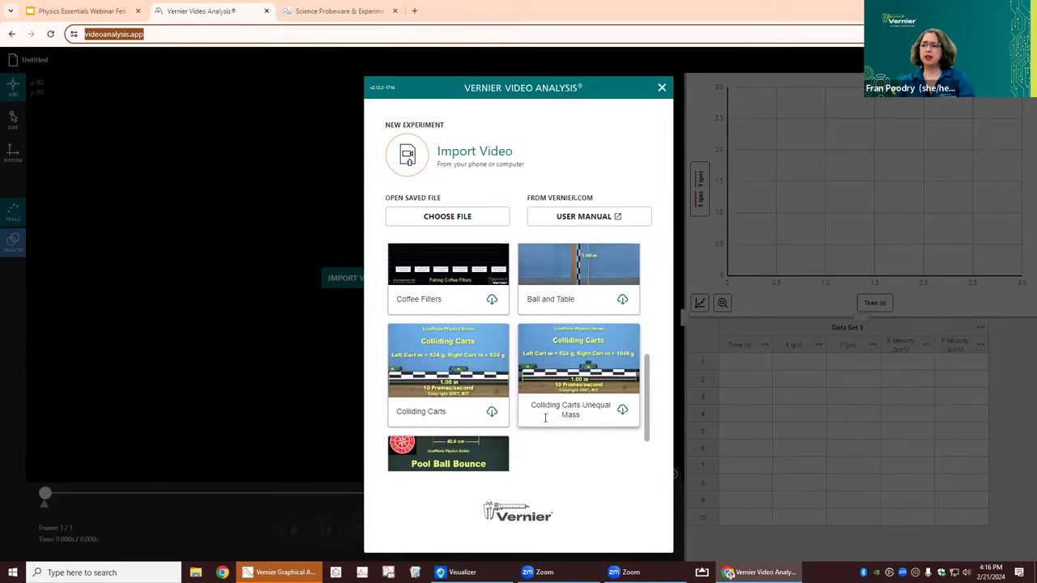
pyautogui.scroll(-1, 546, 416)
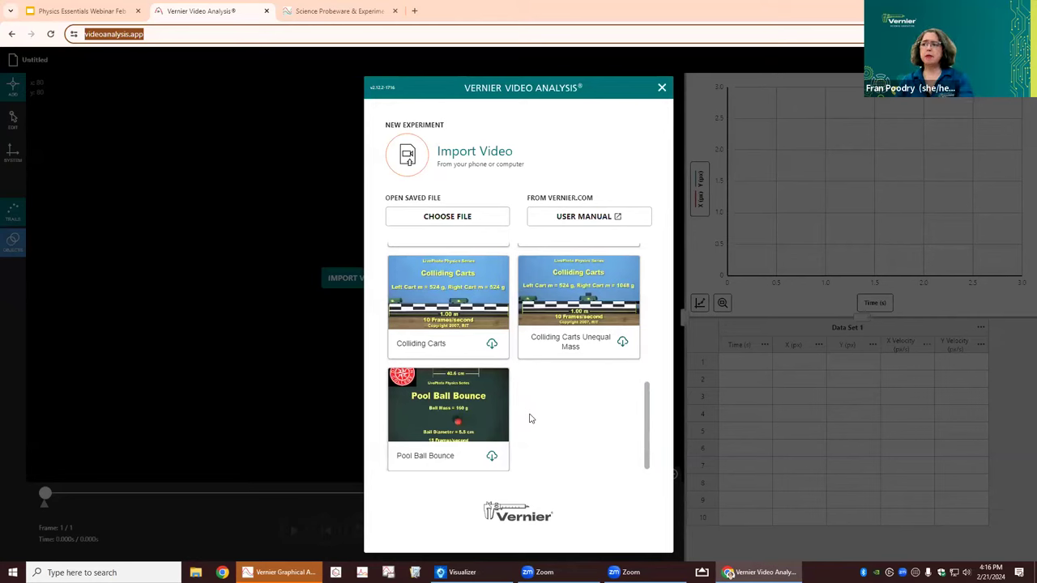
pyautogui.scroll(5, 531, 419)
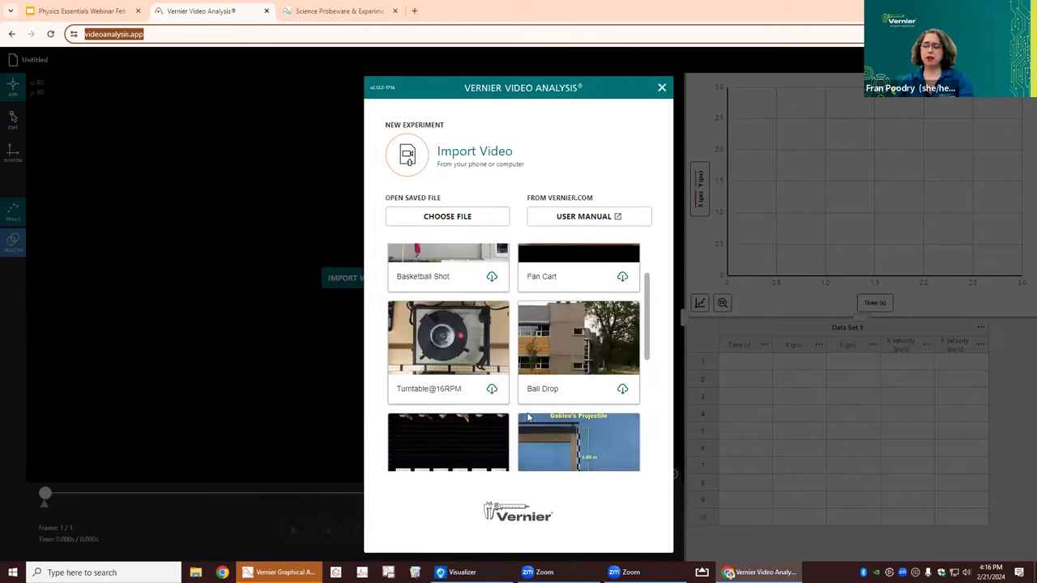
pyautogui.scroll(1, 528, 417)
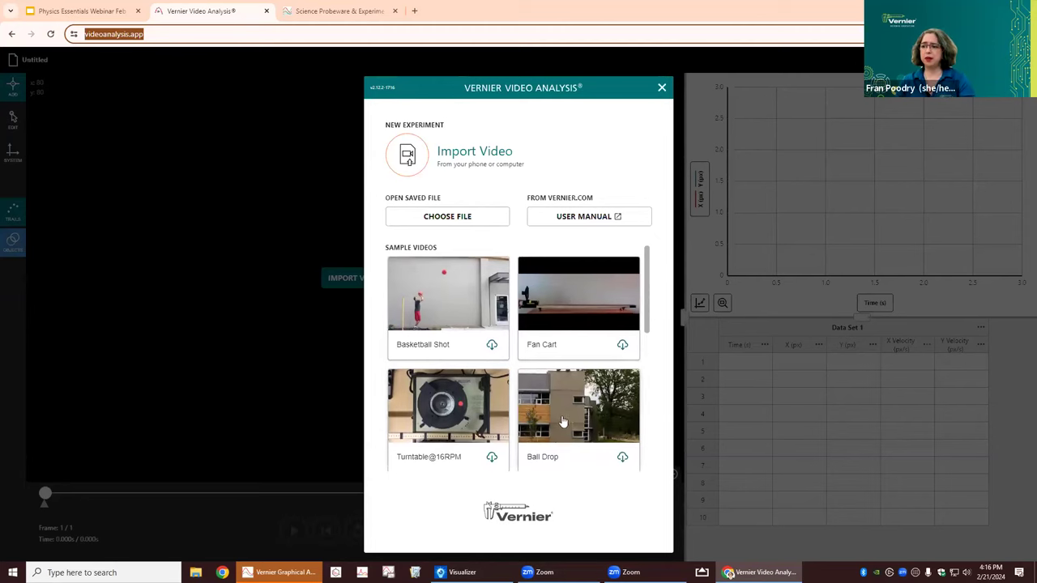
pyautogui.scroll(-2, 453, 381)
pyautogui.scroll(1, 444, 348)
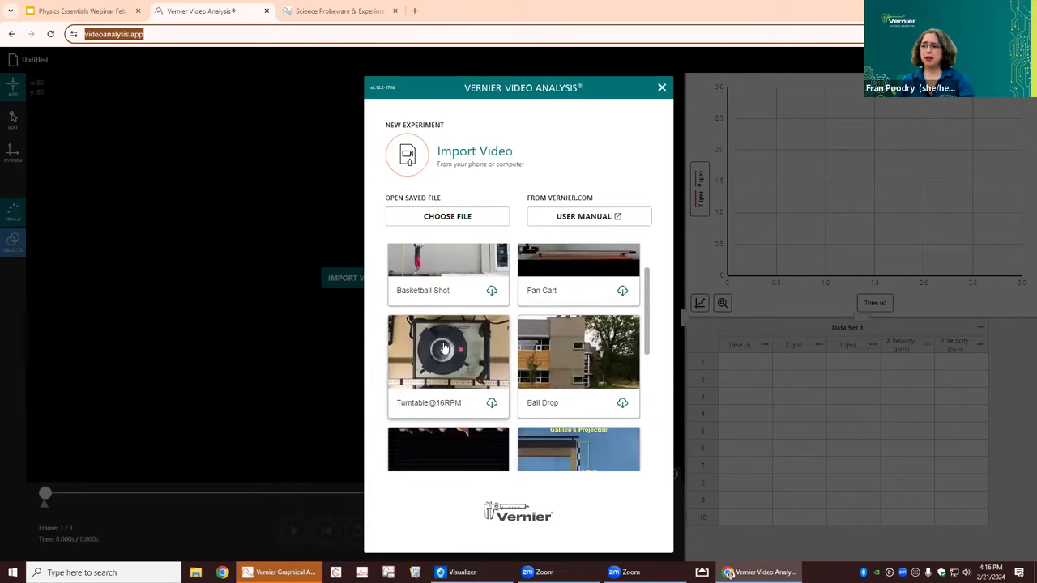
pyautogui.click(491, 403)
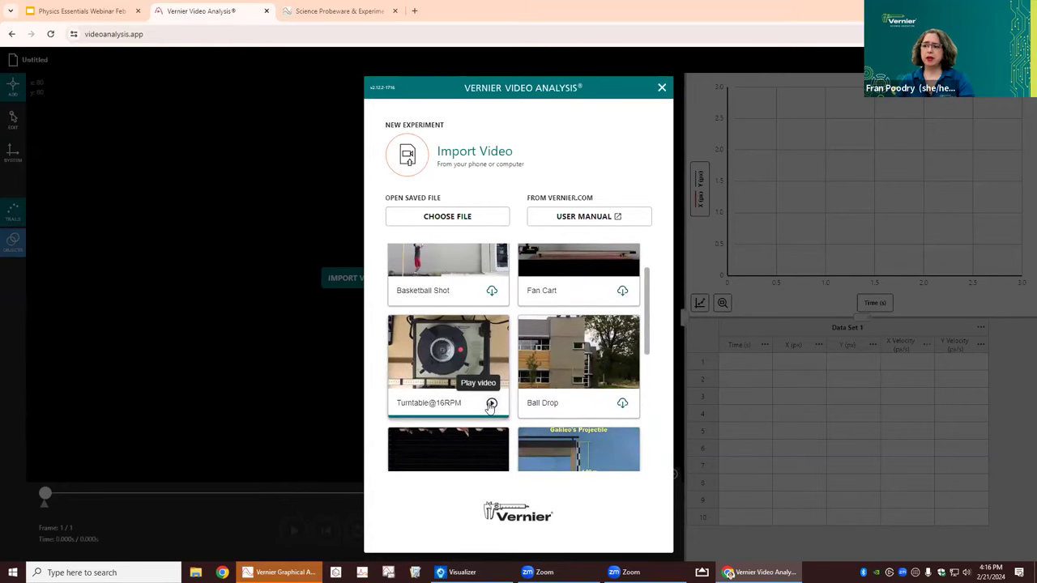
# - Open the Turntable@16RPM video, step it forward and back, then play it through
pyautogui.click(491, 403)
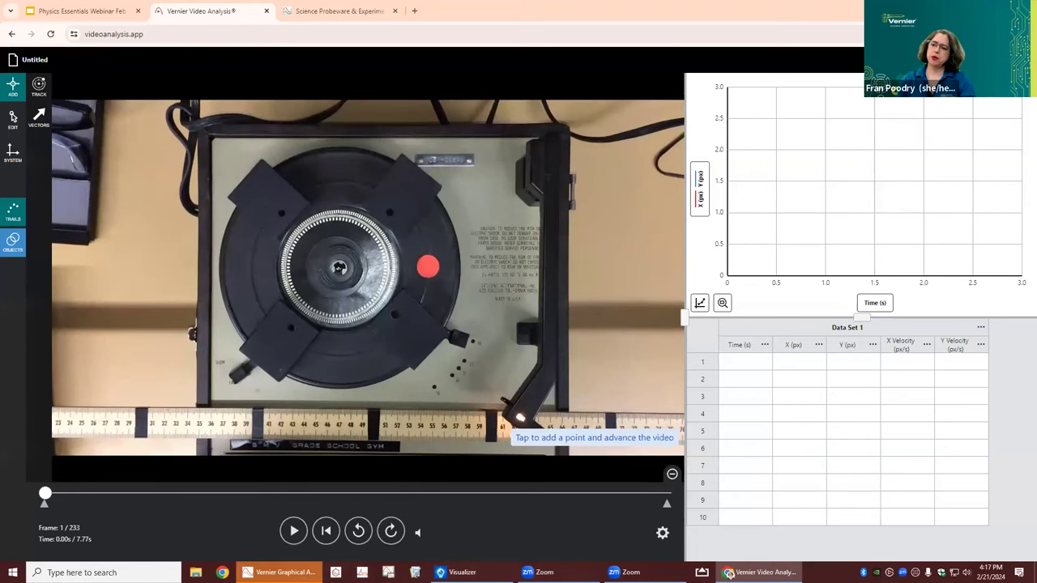
pyautogui.click(393, 533)
pyautogui.click(394, 534)
pyautogui.click(393, 533)
pyautogui.click(393, 532)
pyautogui.click(393, 532)
pyautogui.click(359, 532)
pyautogui.click(359, 533)
pyautogui.click(295, 532)
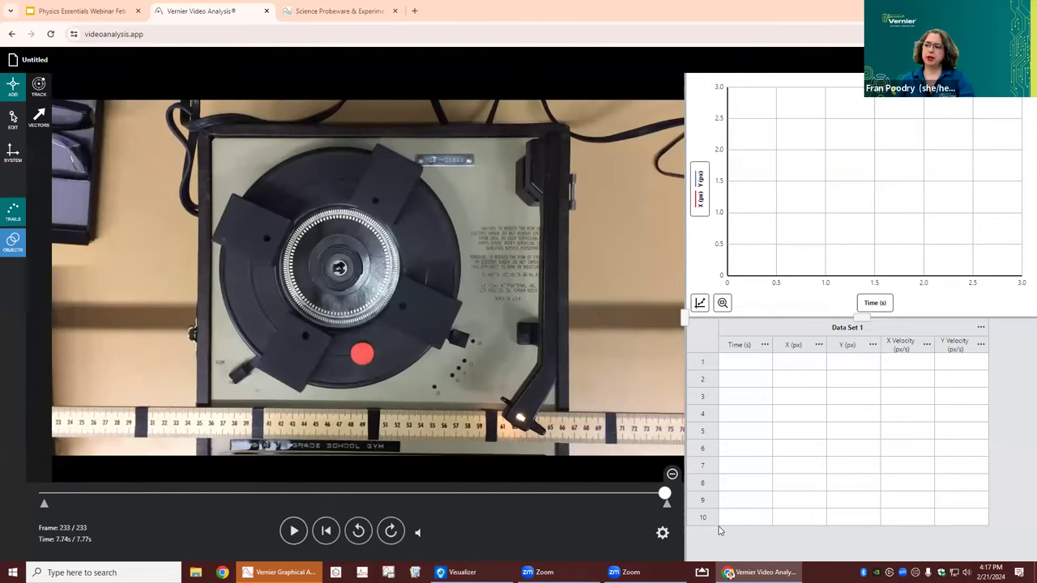
# - Keep the advanced video option Advance Frames at 1 frame
pyautogui.click(663, 534)
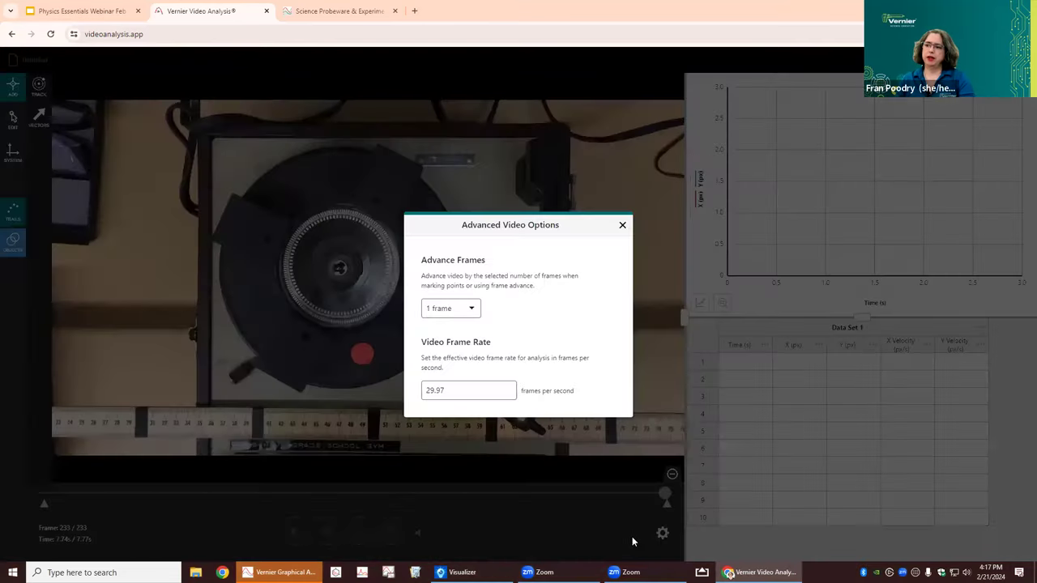
pyautogui.click(474, 310)
pyautogui.click(474, 307)
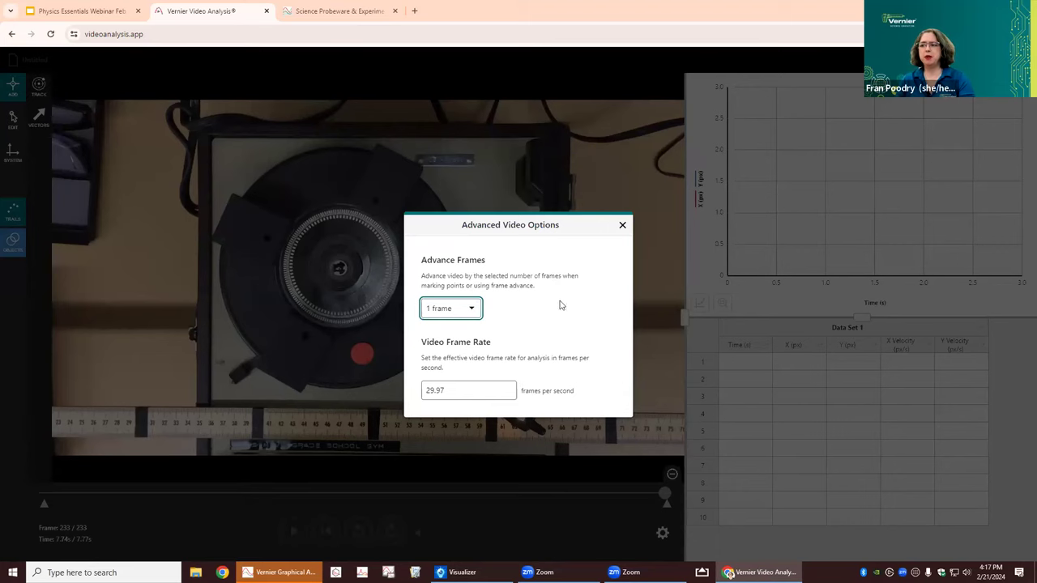
pyautogui.click(621, 226)
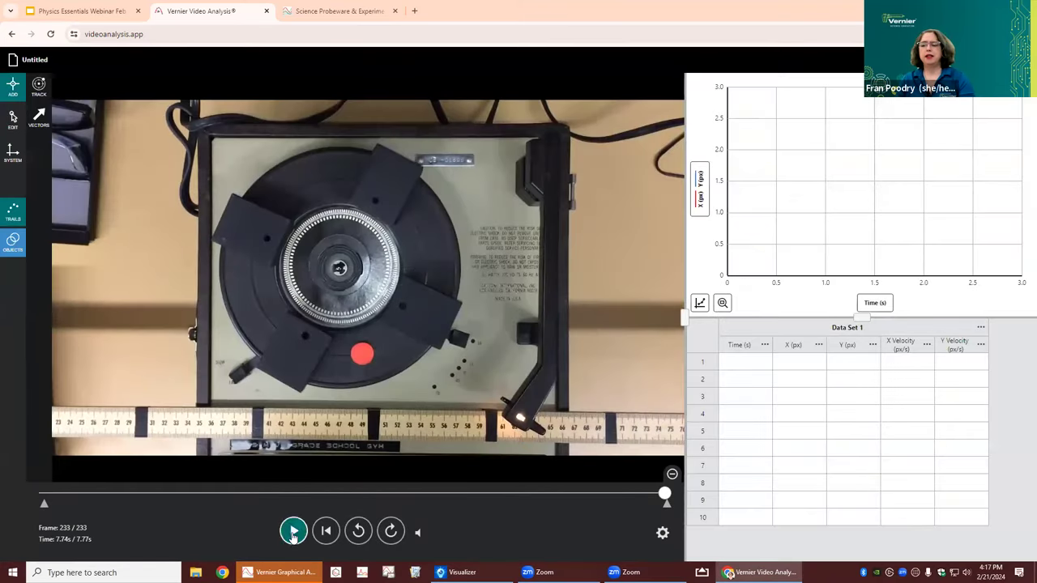
# - From the first frame, manually mark the red dot on nine frames, 0.00–0.27 s
pyautogui.click(325, 531)
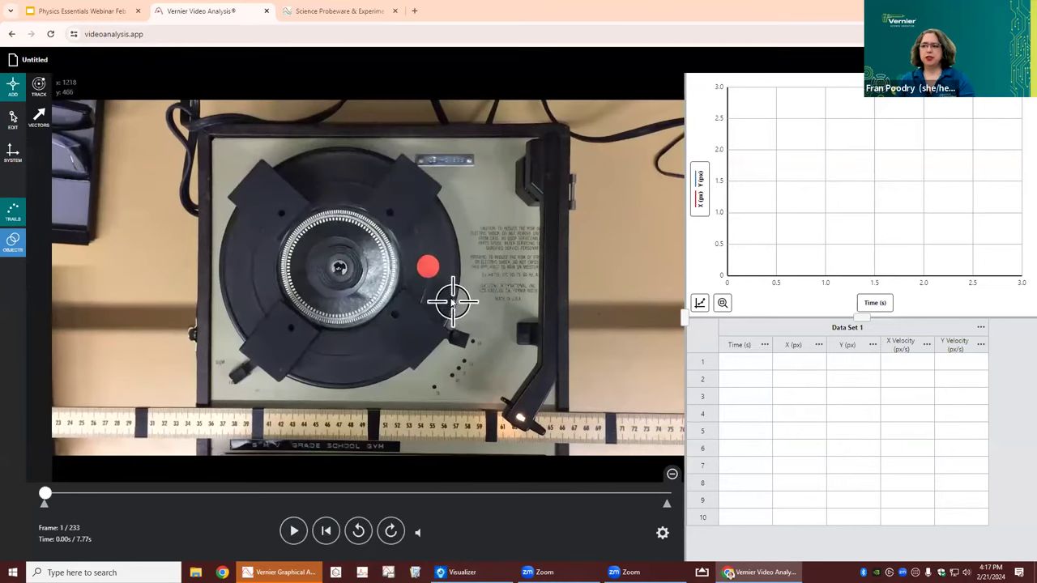
pyautogui.click(428, 267)
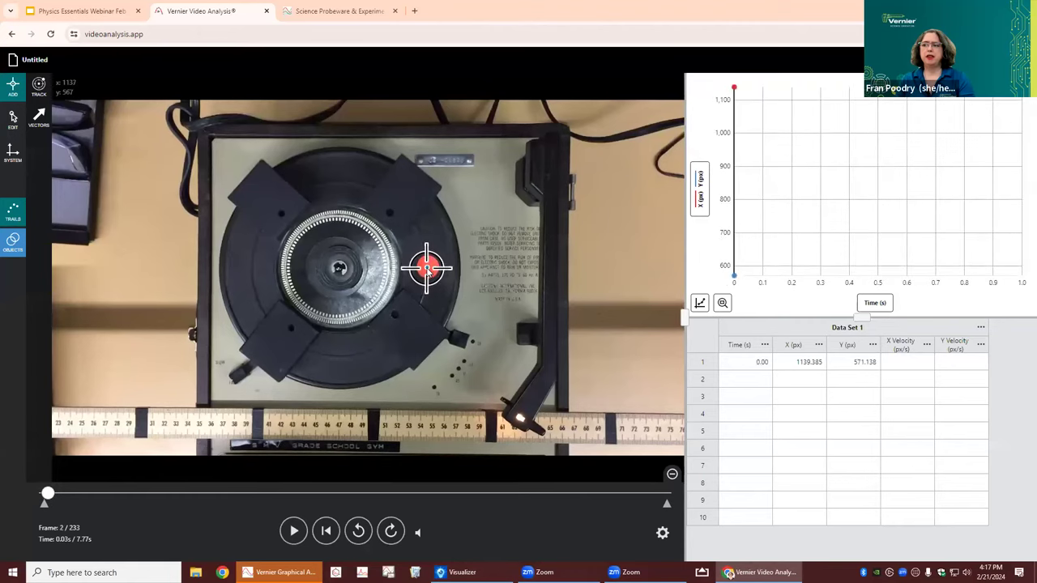
pyautogui.click(428, 267)
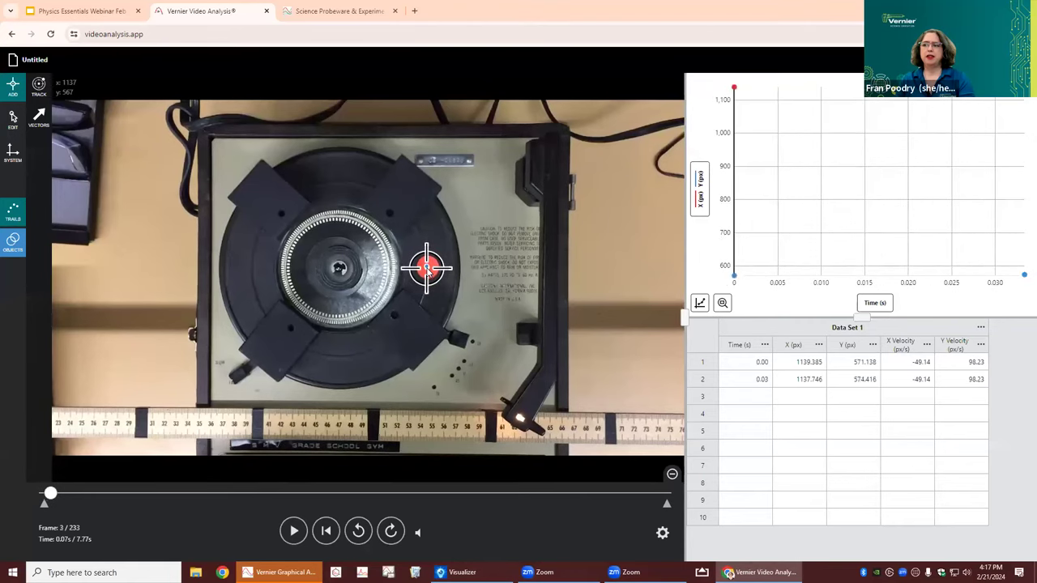
pyautogui.click(427, 270)
pyautogui.click(428, 271)
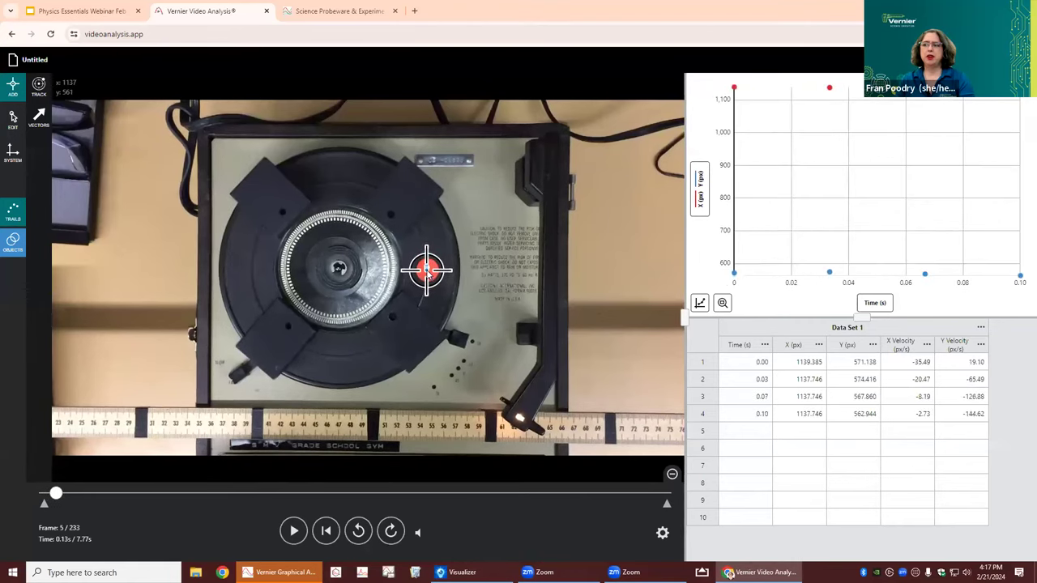
pyautogui.click(428, 273)
pyautogui.click(428, 276)
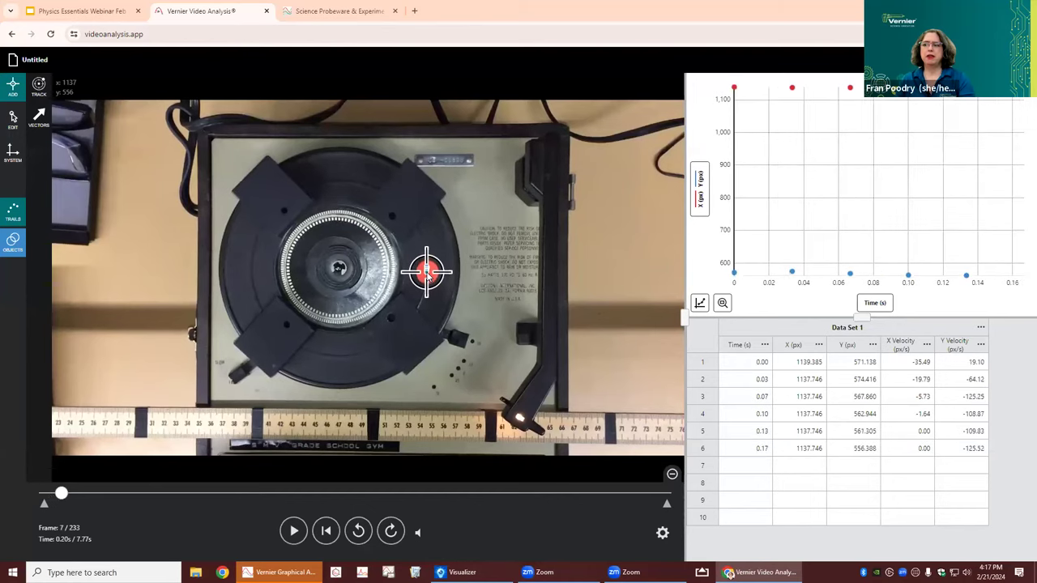
pyautogui.click(428, 277)
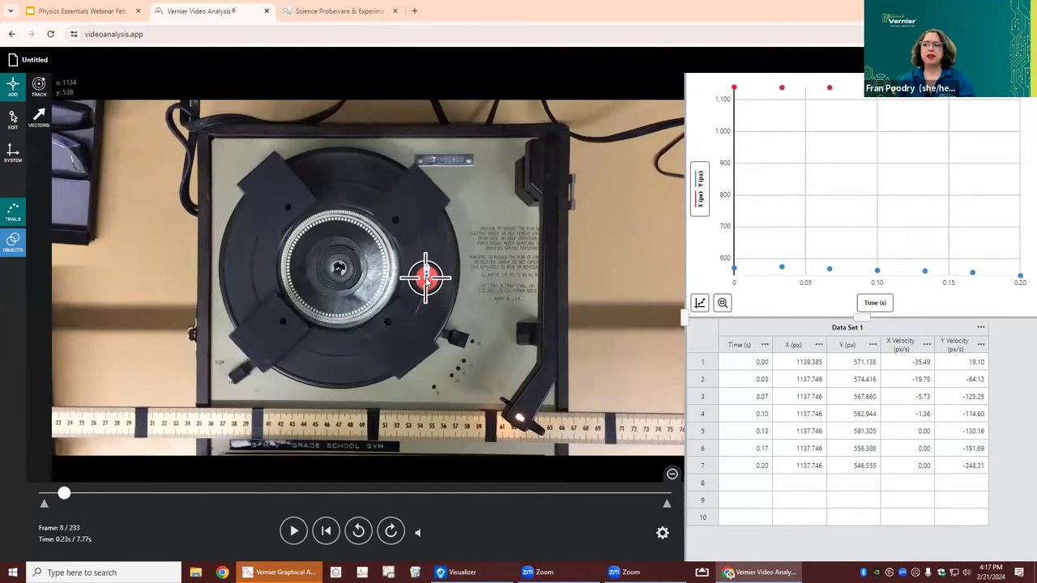
pyautogui.click(428, 279)
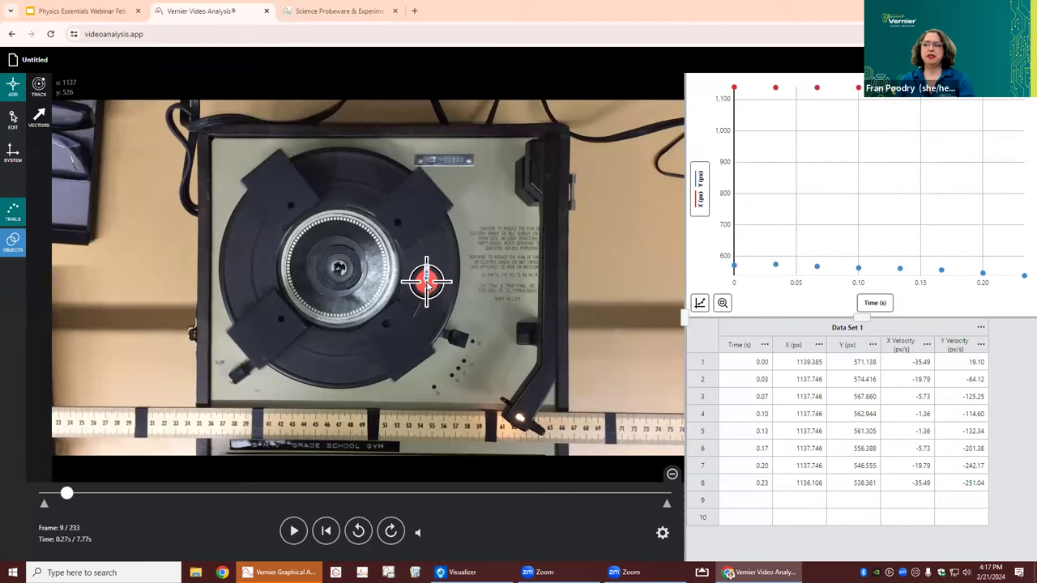
pyautogui.click(427, 284)
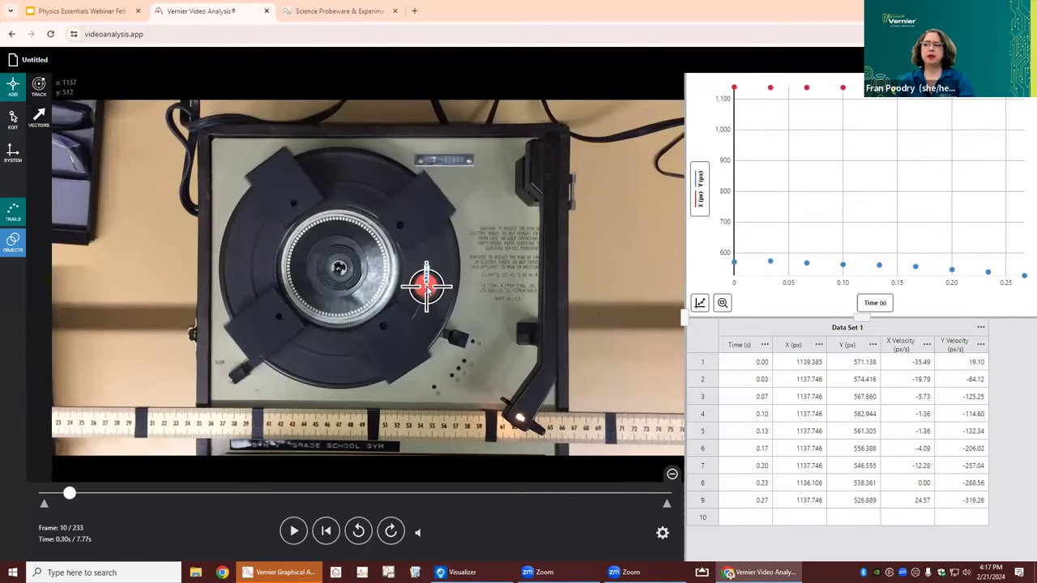
pyautogui.click(38, 86)
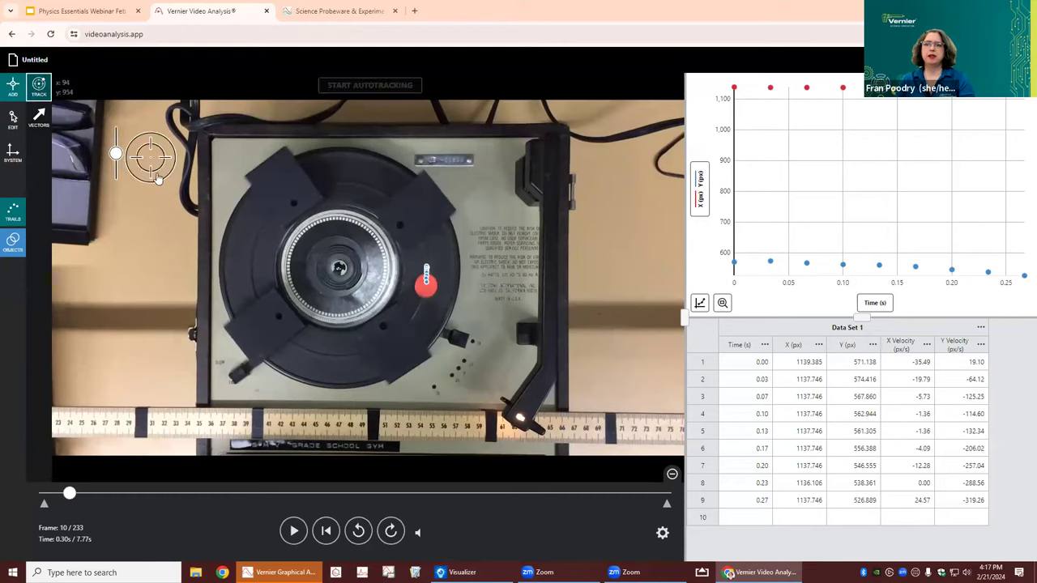
# - Target the red dot and autotrack it until about 3.50 s, frame 107, yielding 106 points
pyautogui.click(355, 260)
pyautogui.click(434, 302)
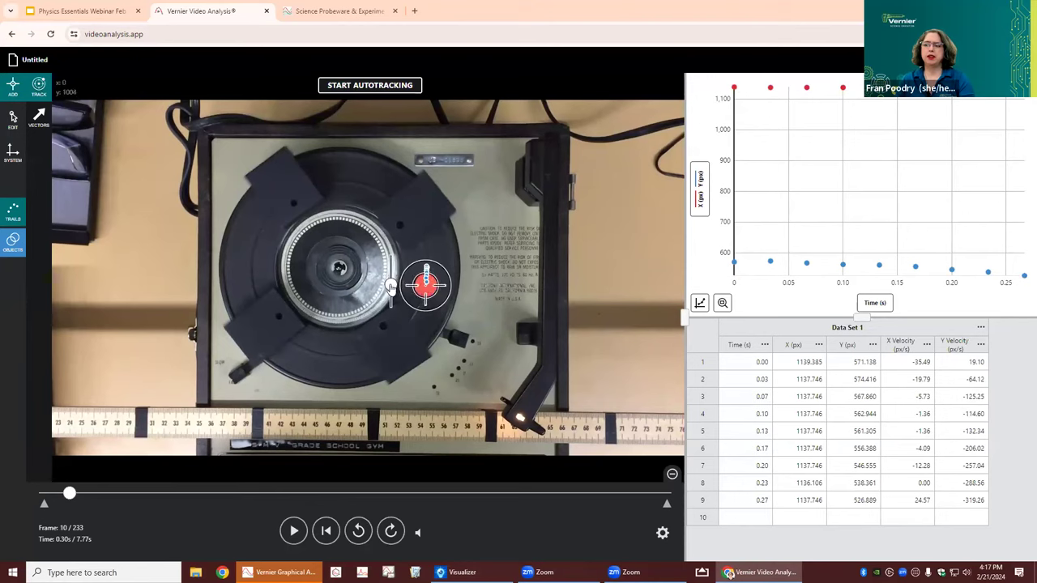
pyautogui.click(372, 87)
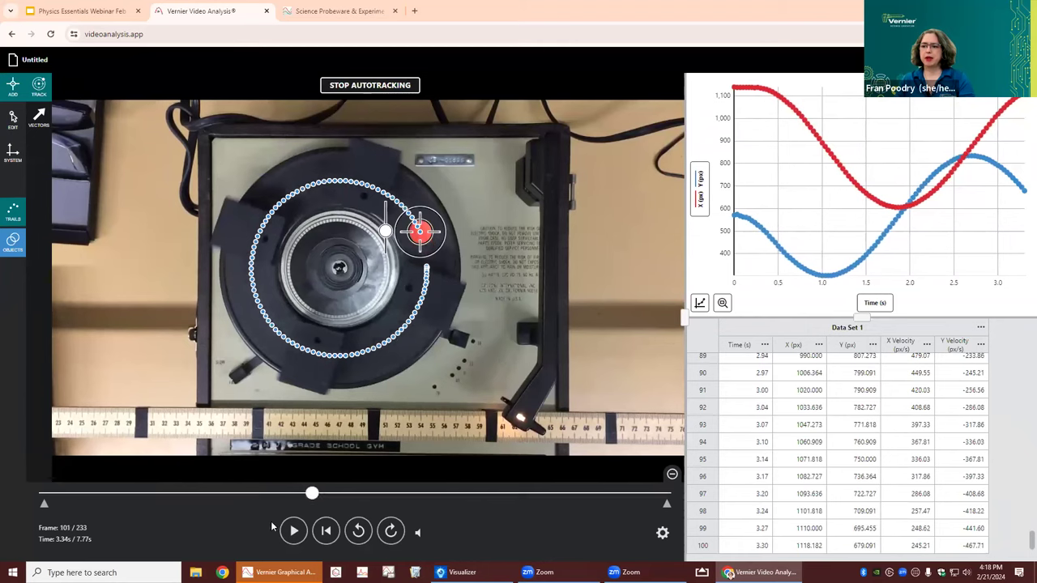
pyautogui.click(338, 85)
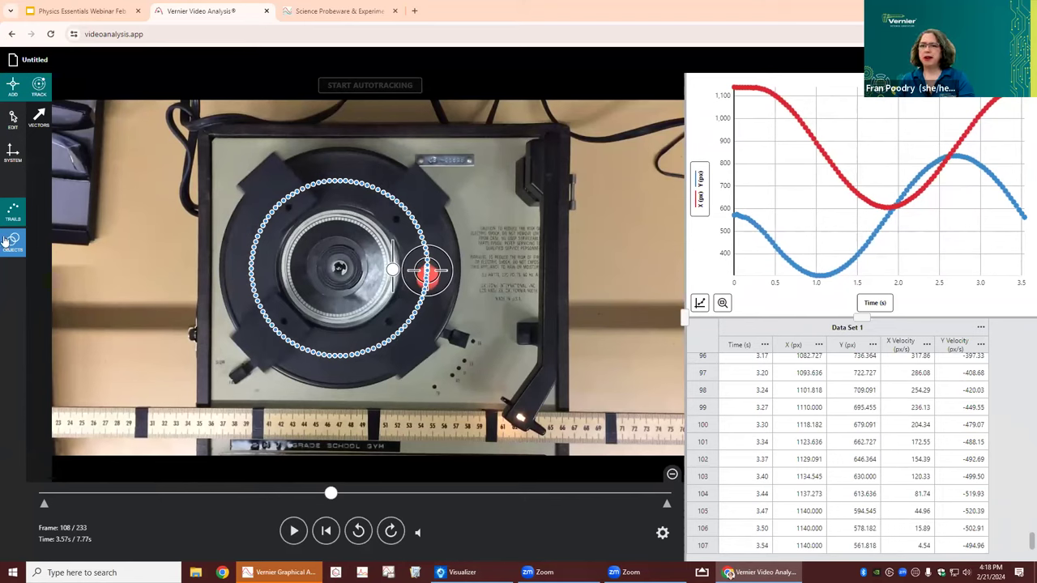
# - Place the scale endpoints along the metre stick and set the 1781 px span to 0.5 m
pyautogui.click(13, 151)
pyautogui.moveTo(210, 253); pyautogui.dragTo(86, 436)
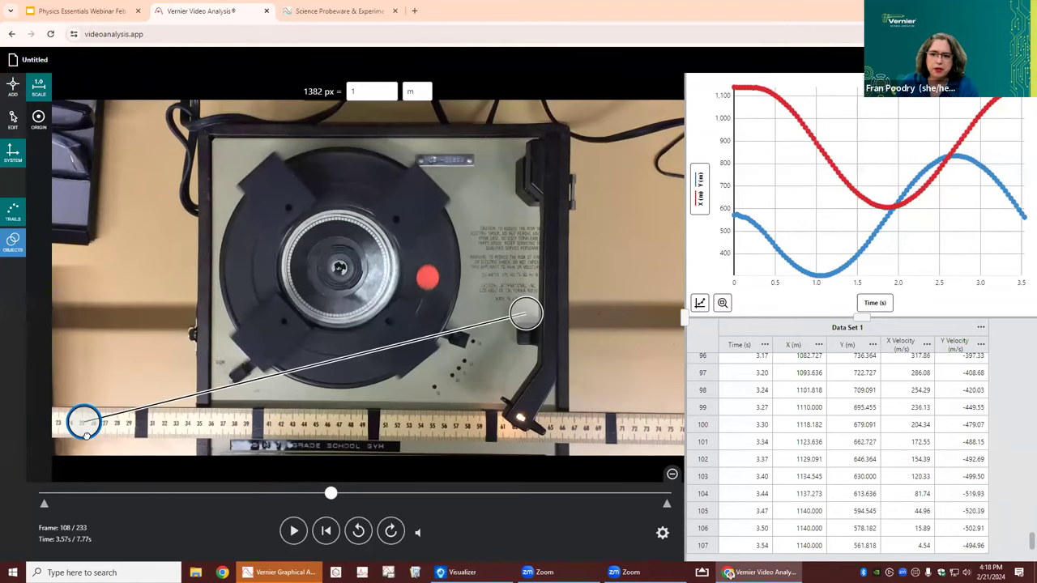
pyautogui.rightClick(86, 435)
pyautogui.click(86, 437)
pyautogui.moveTo(261, 407); pyautogui.dragTo(85, 435)
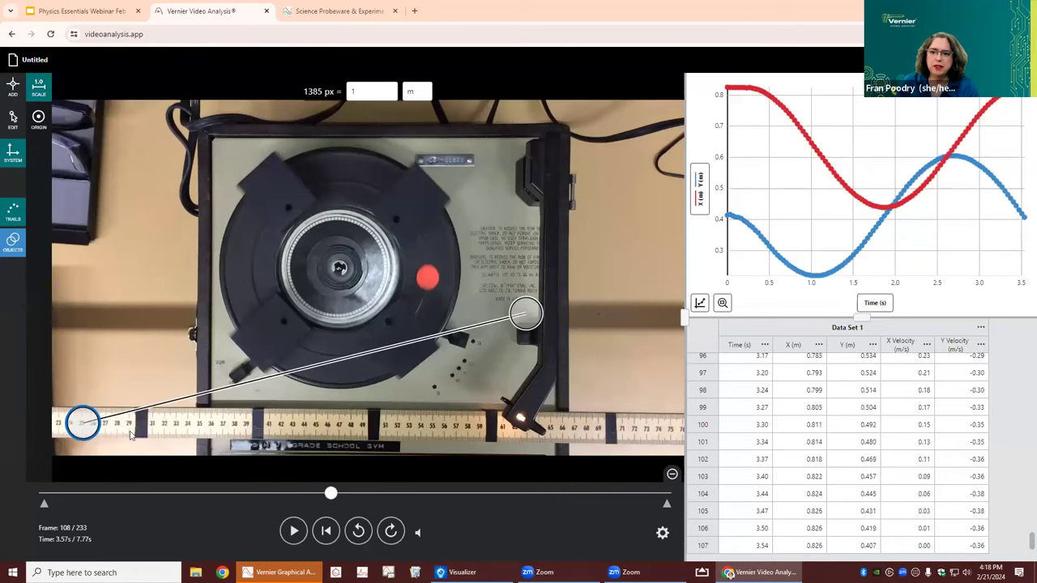
pyautogui.moveTo(527, 319); pyautogui.dragTo(671, 438)
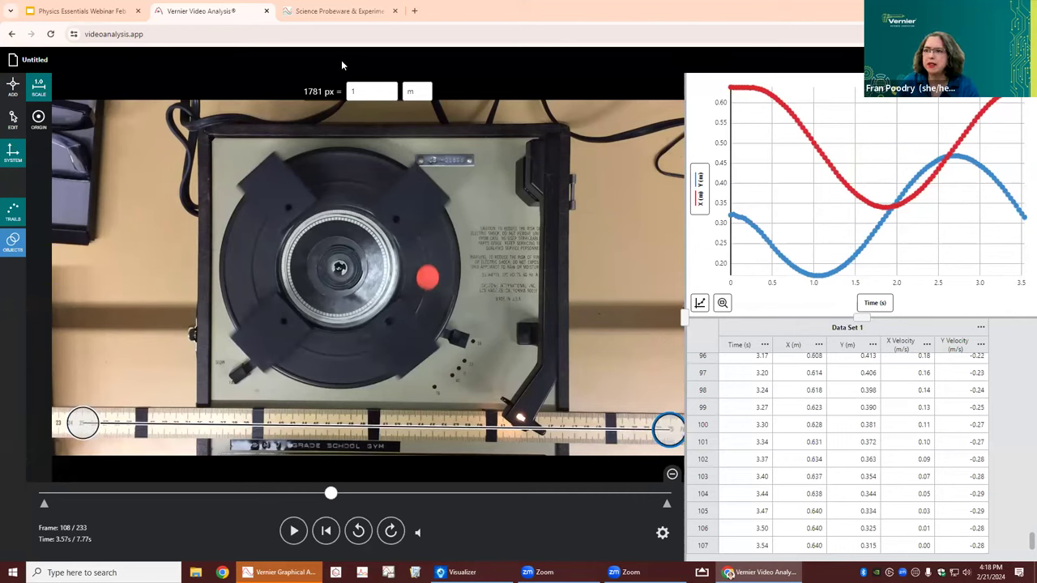
pyautogui.doubleClick(368, 91)
pyautogui.write('0')
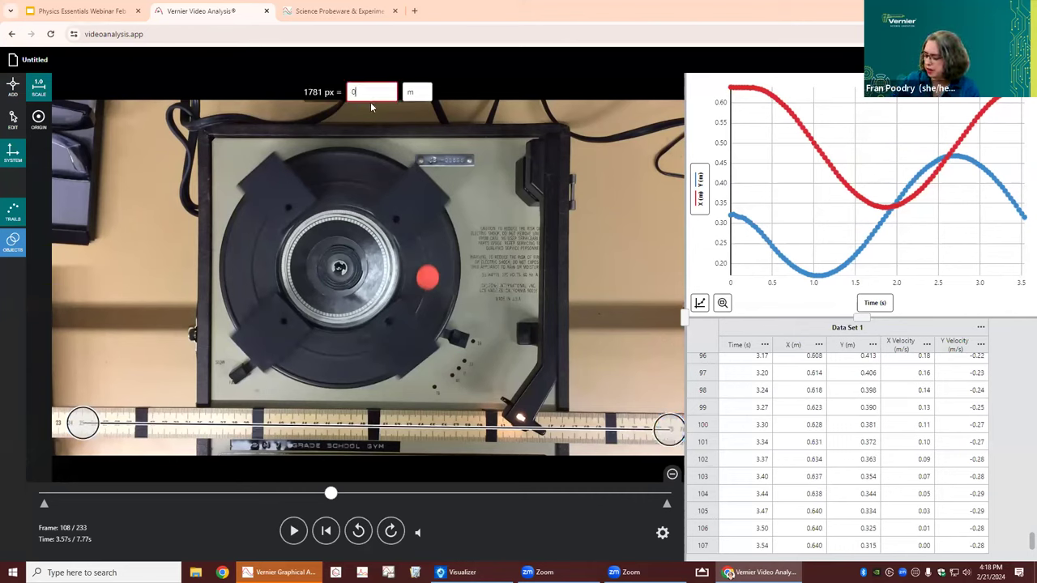
pyautogui.write('.5')
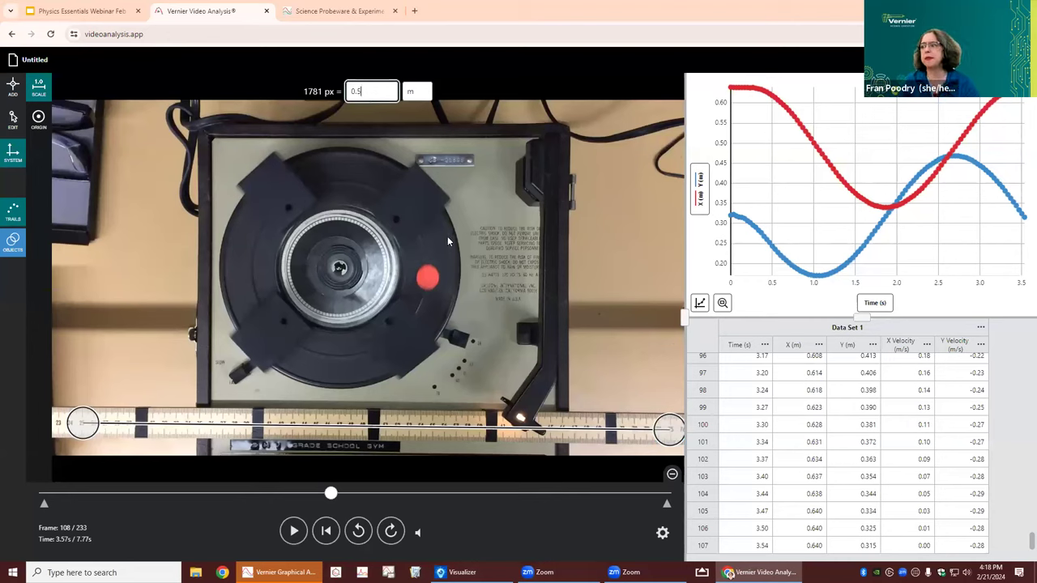
pyautogui.click(704, 194)
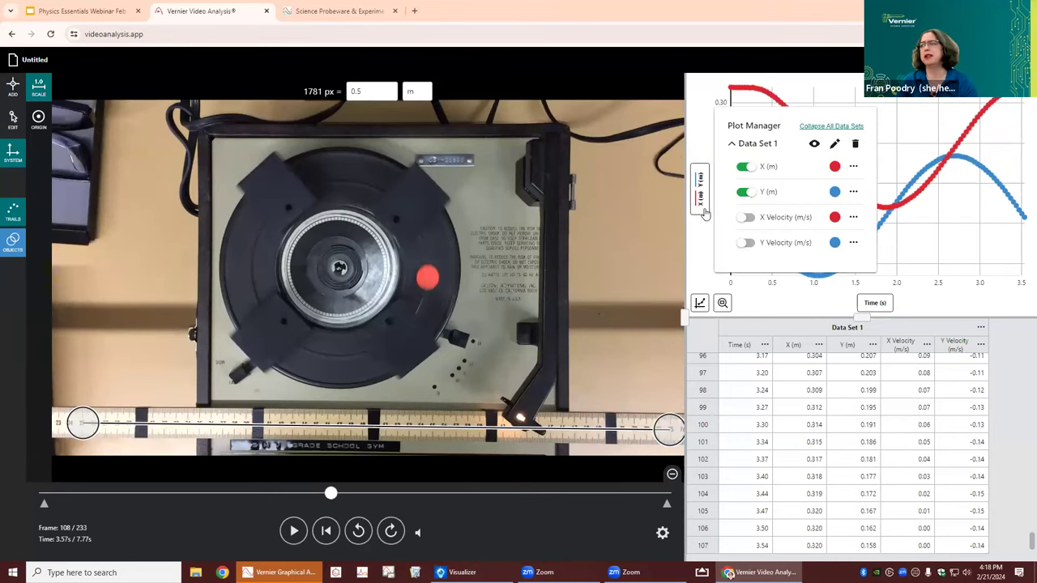
pyautogui.click(698, 217)
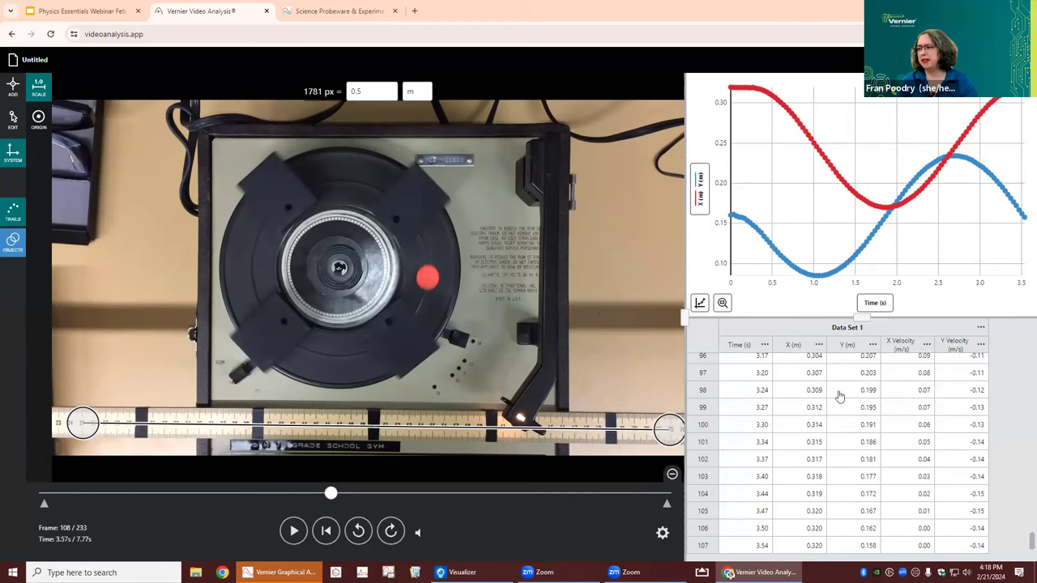
# - Move the origin to the turntable's centre and switch to POLAR, adding r and θ columns
pyautogui.click(38, 119)
pyautogui.moveTo(136, 415); pyautogui.dragTo(342, 276)
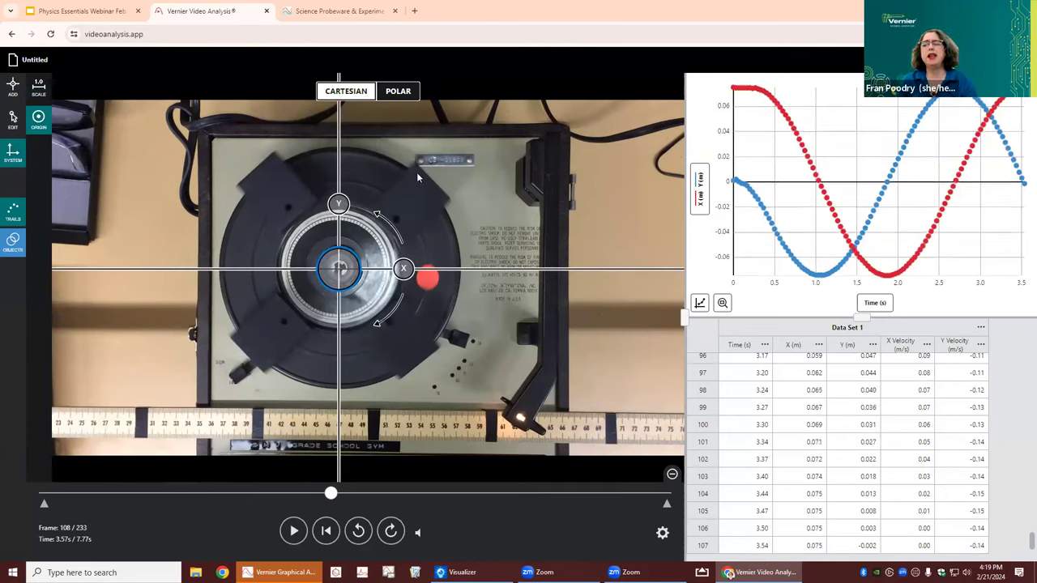
pyautogui.click(399, 92)
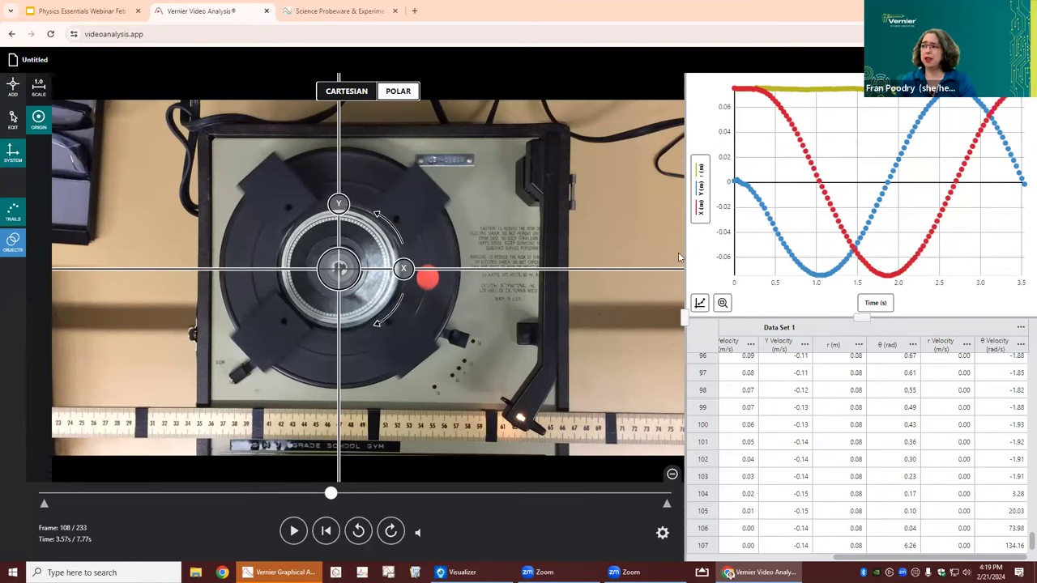
# - Hide X and Y position from the graph and plot θ Velocity instead
pyautogui.click(704, 191)
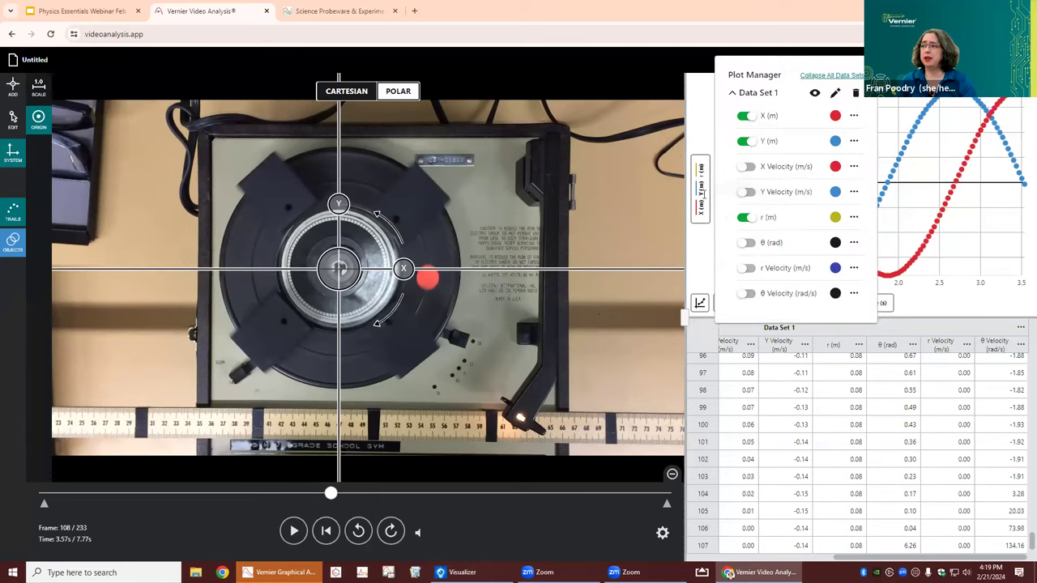
pyautogui.click(745, 116)
pyautogui.click(749, 142)
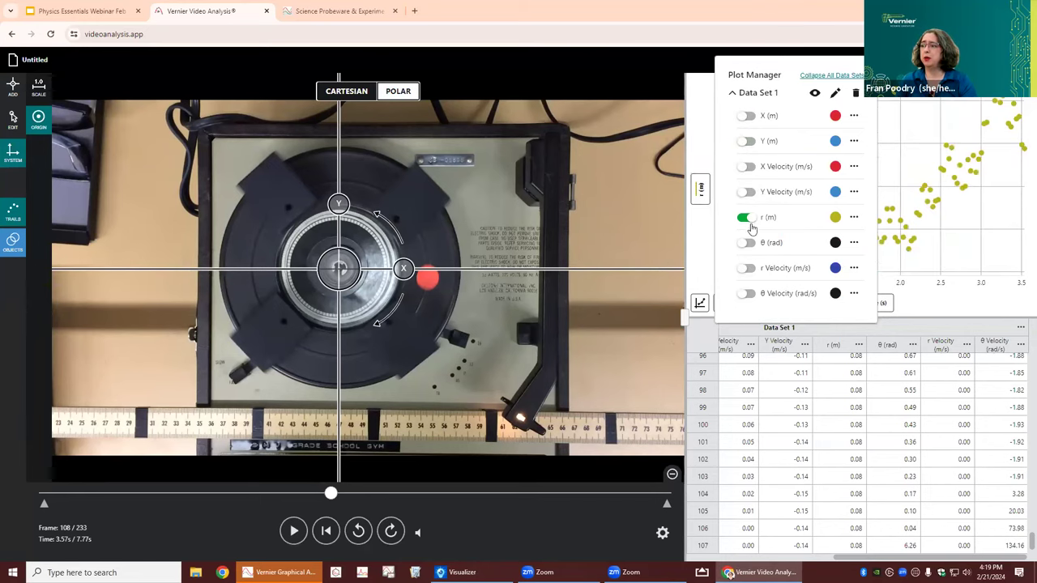
pyautogui.click(749, 294)
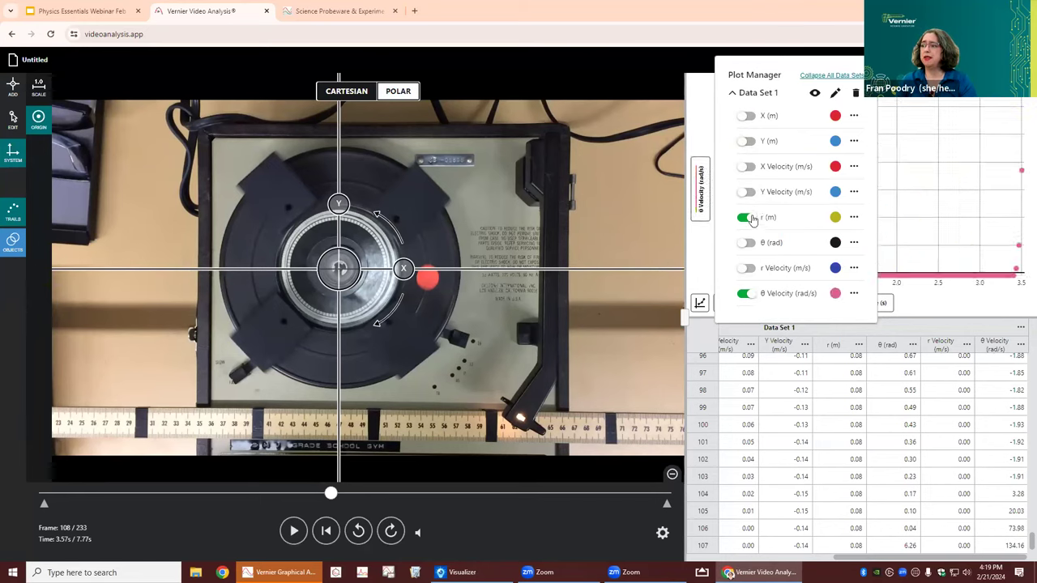
pyautogui.click(974, 136)
# - Select the 0.47–3.34 s range on the graph and zoom to it
pyautogui.click(974, 137)
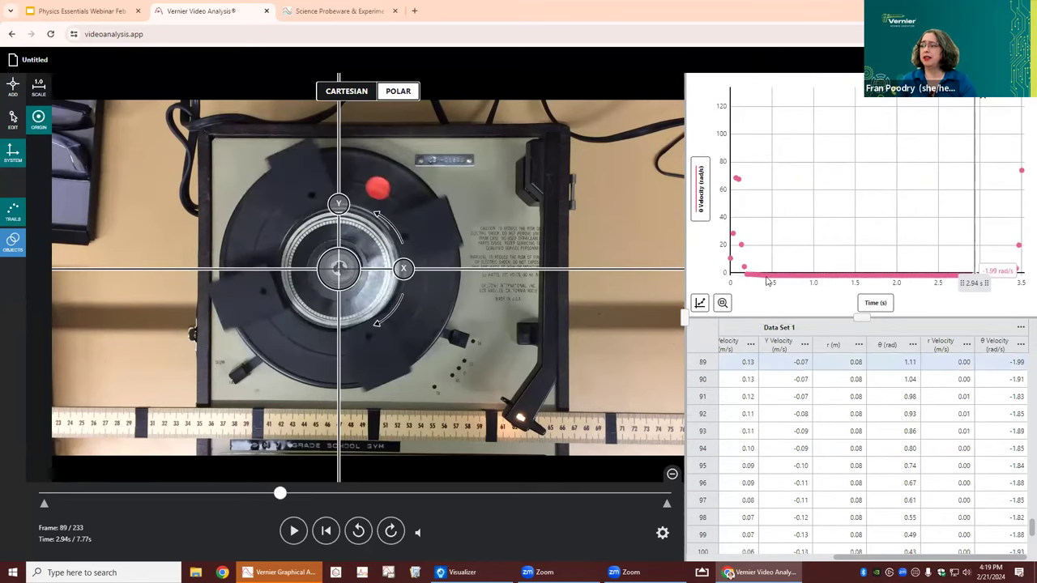
pyautogui.moveTo(890, 274); pyautogui.dragTo(1013, 285)
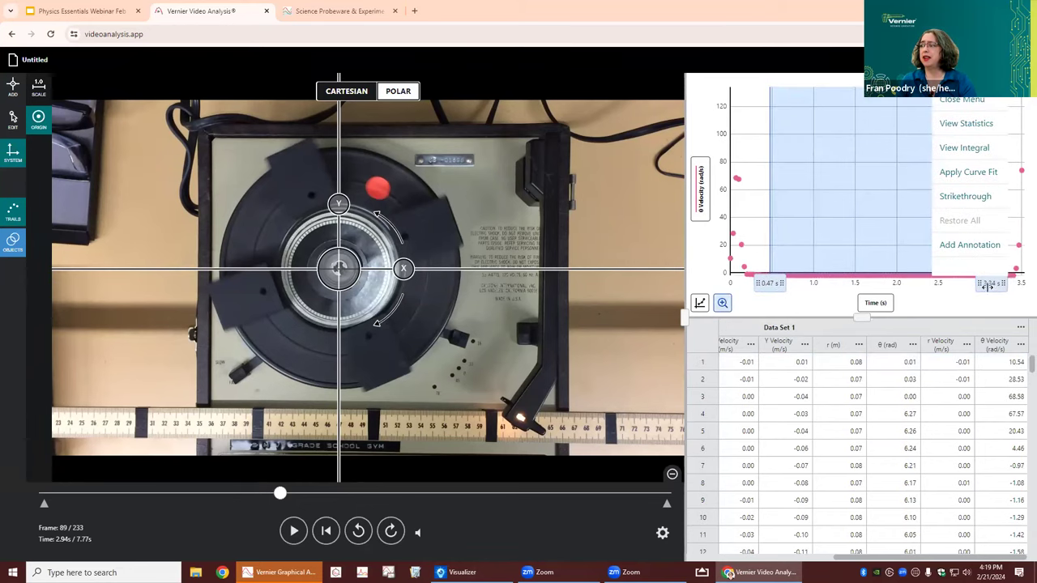
pyautogui.click(723, 303)
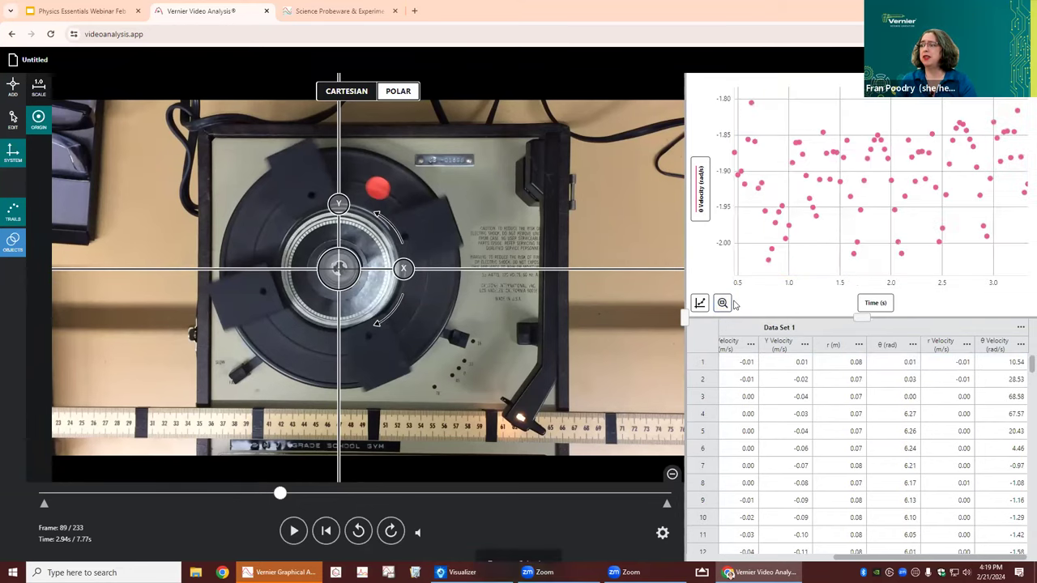
# - Try a 0 to 3 y-axis range in Edit Graph Options and review the plotted columns
pyautogui.click(700, 303)
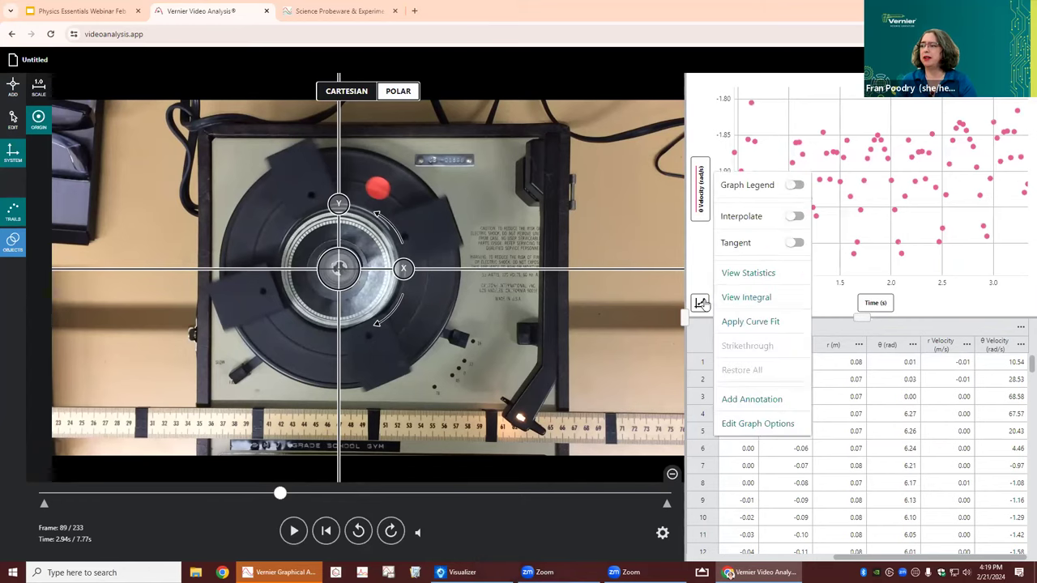
pyautogui.click(758, 424)
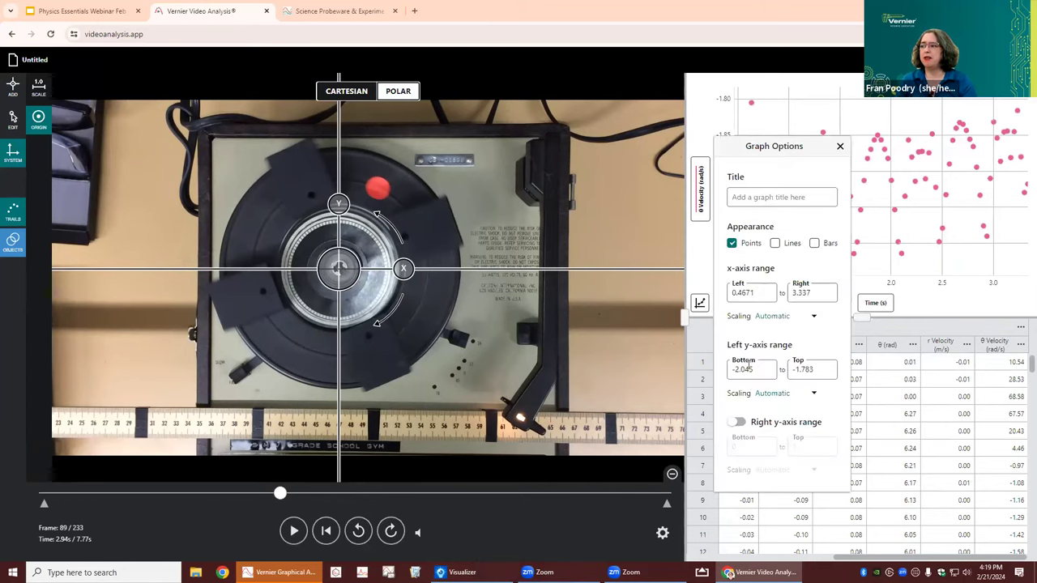
pyautogui.doubleClick(750, 374)
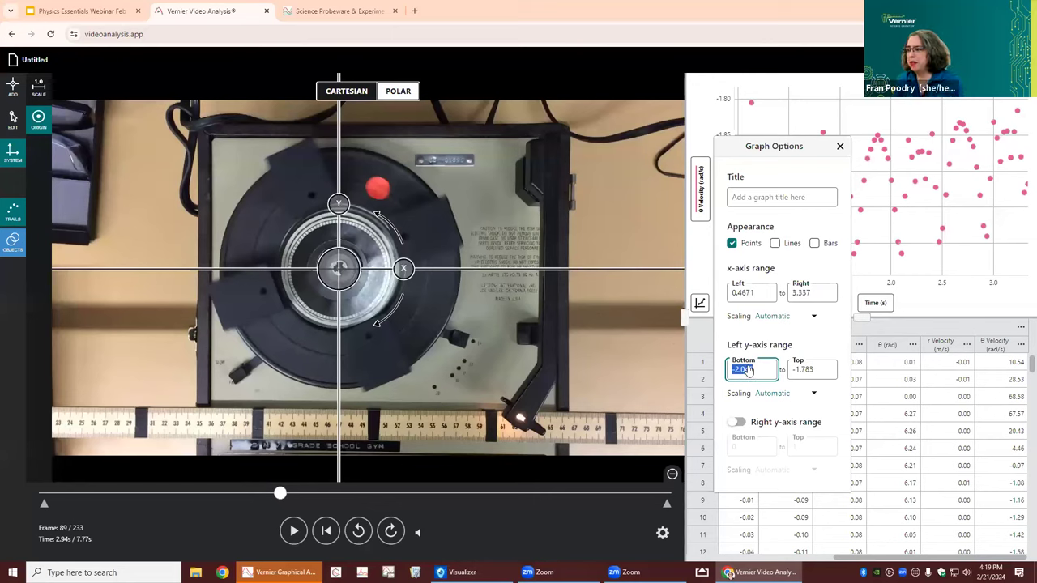
pyautogui.write('0')
pyautogui.doubleClick(803, 370)
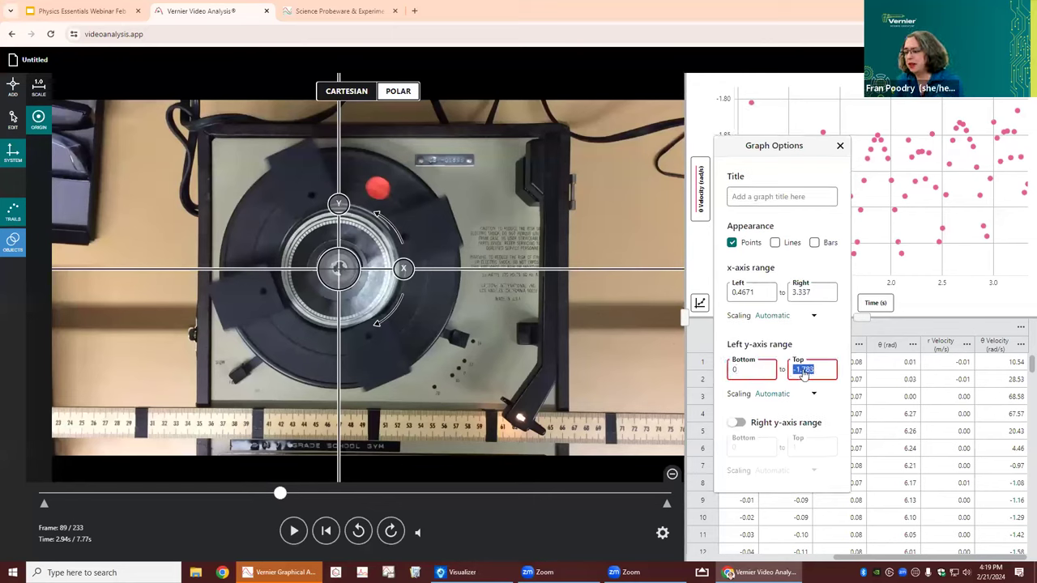
pyautogui.write('3')
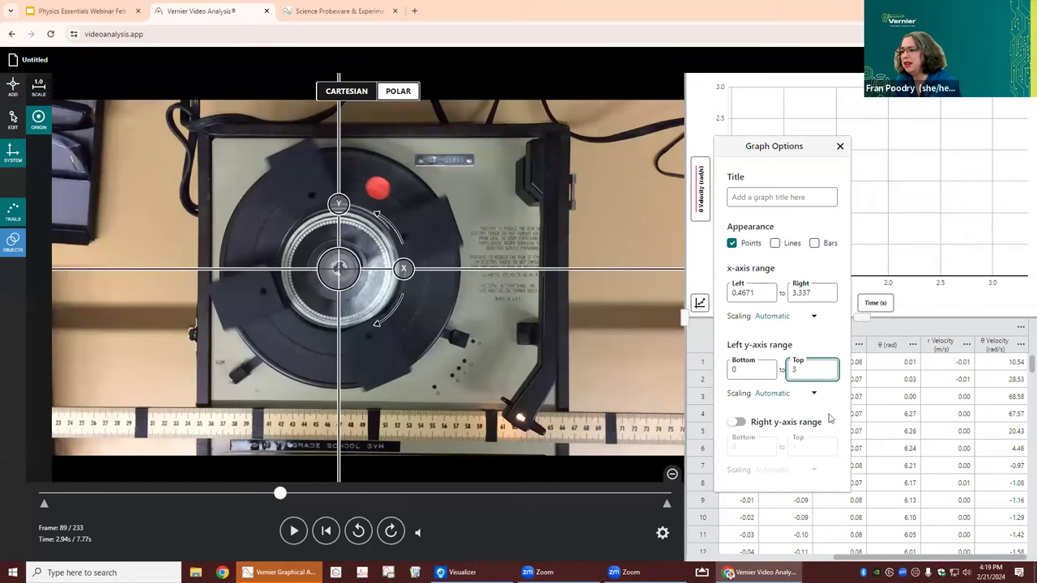
pyautogui.click(828, 408)
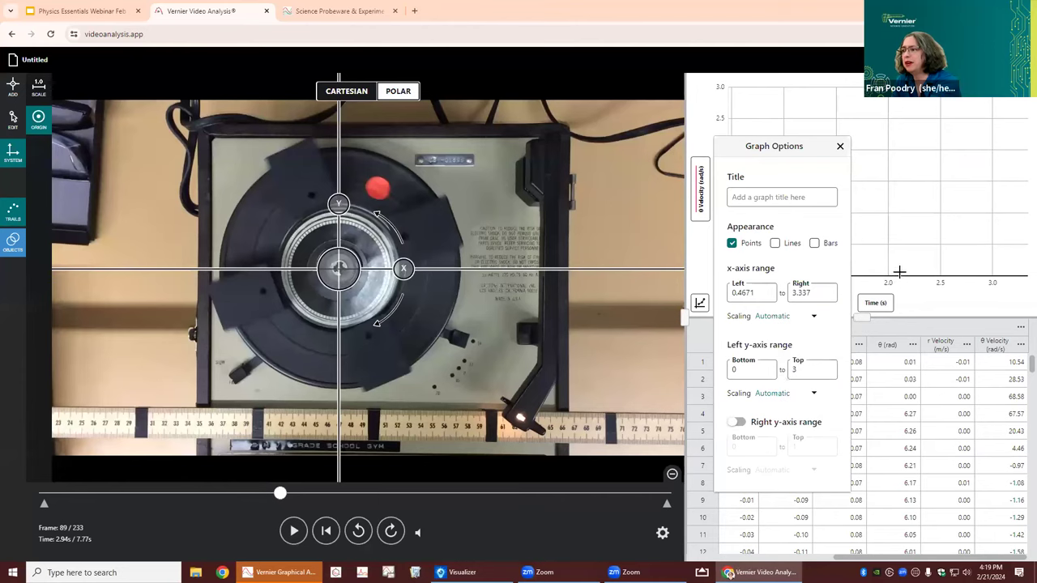
pyautogui.click(840, 147)
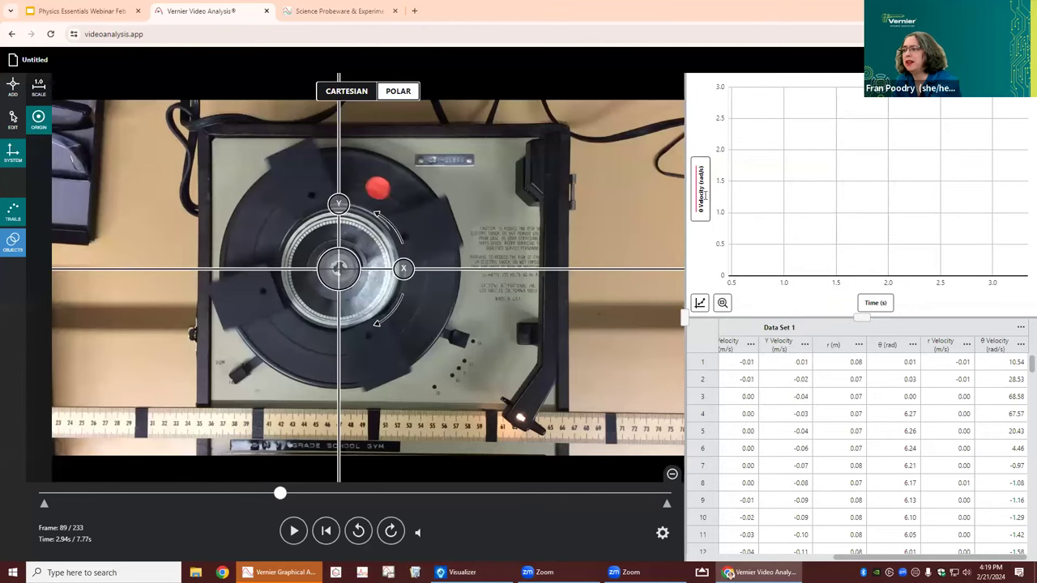
pyautogui.click(701, 195)
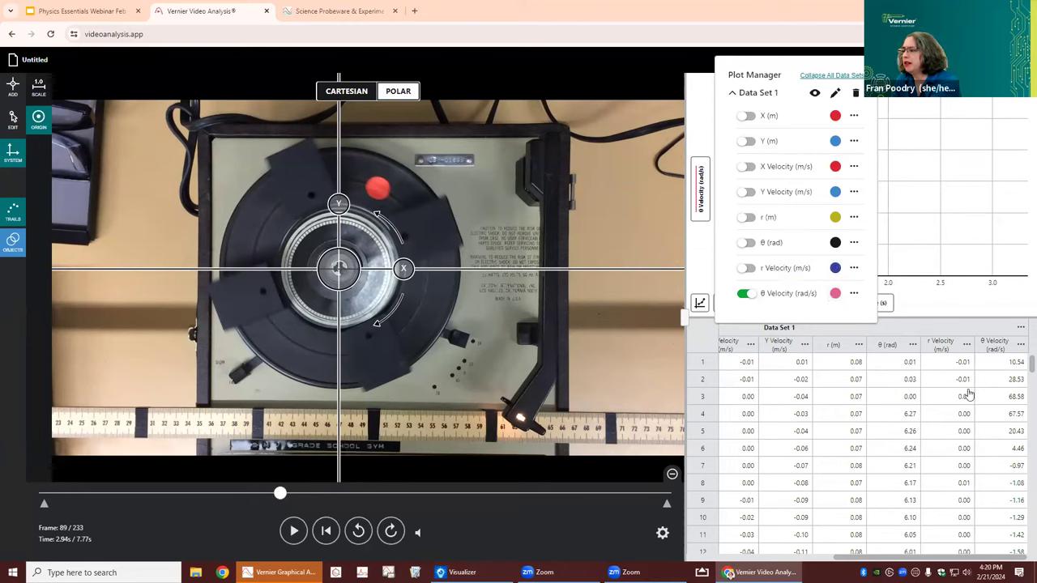
pyautogui.scroll(-4, 985, 433)
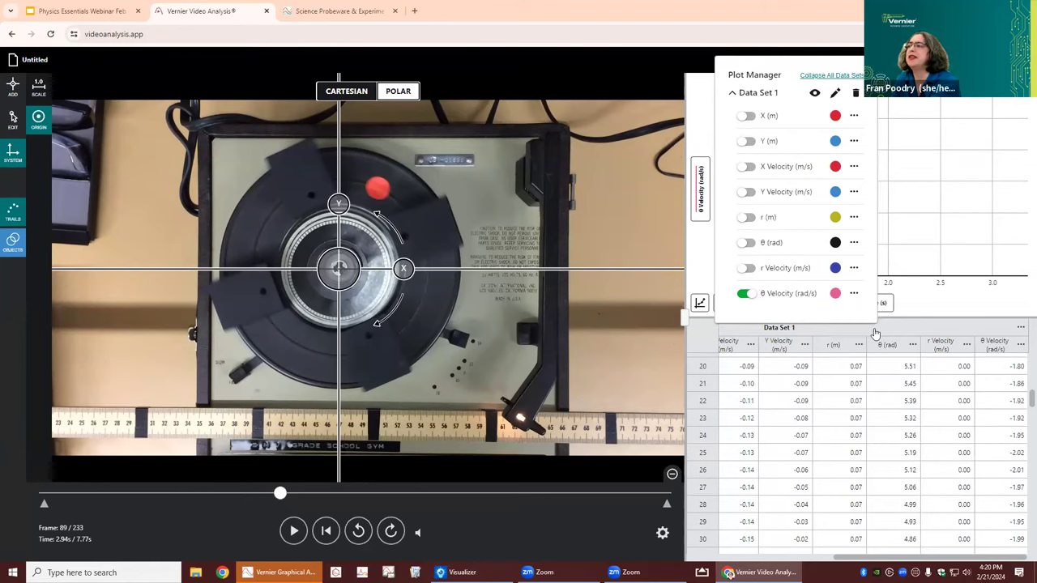
pyautogui.click(705, 273)
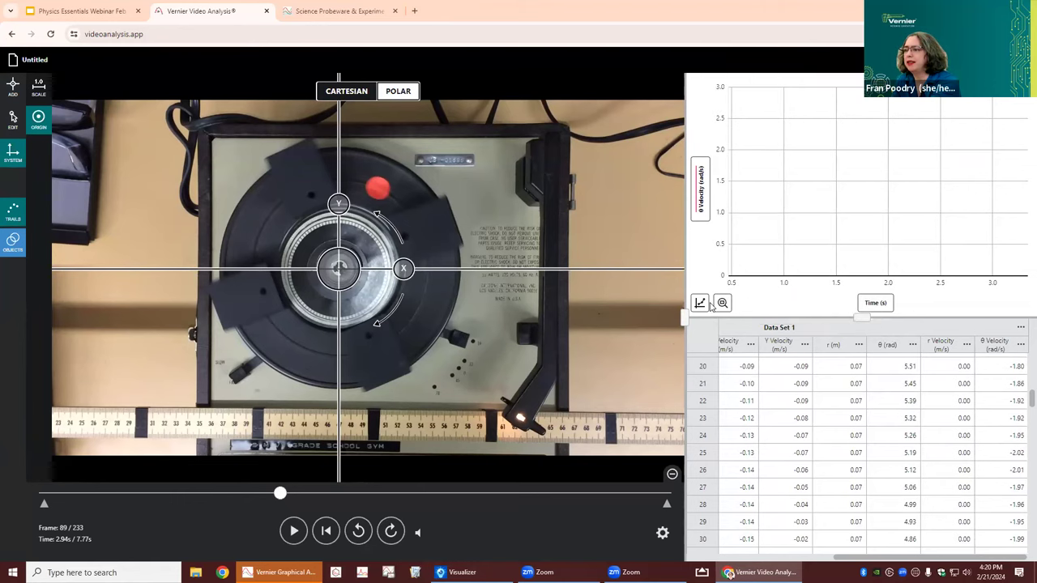
# - Set the left y-axis Bottom to -3 and Top to 0 rad/s
pyautogui.click(701, 303)
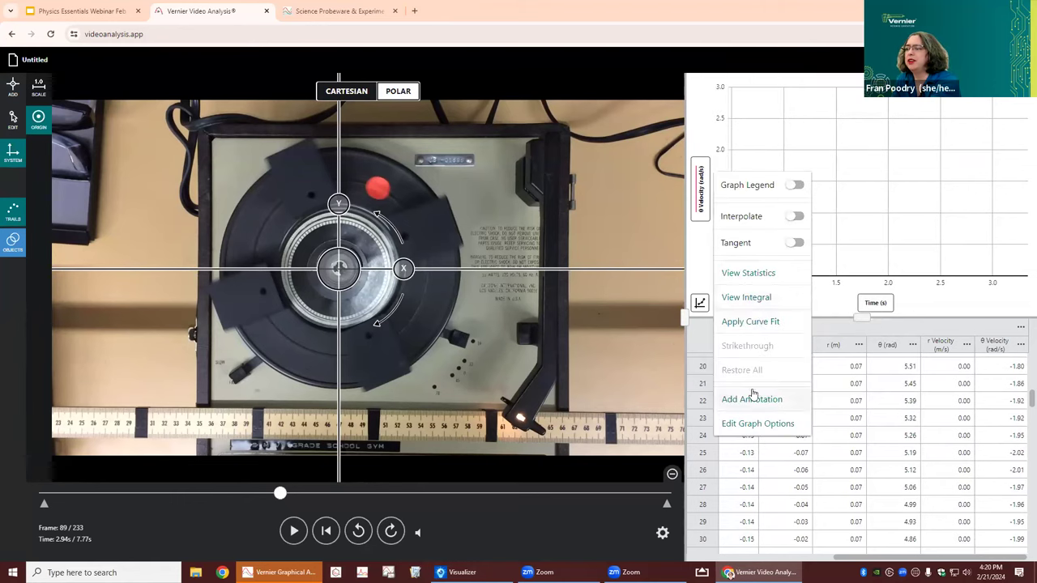
pyautogui.click(758, 423)
pyautogui.click(751, 365)
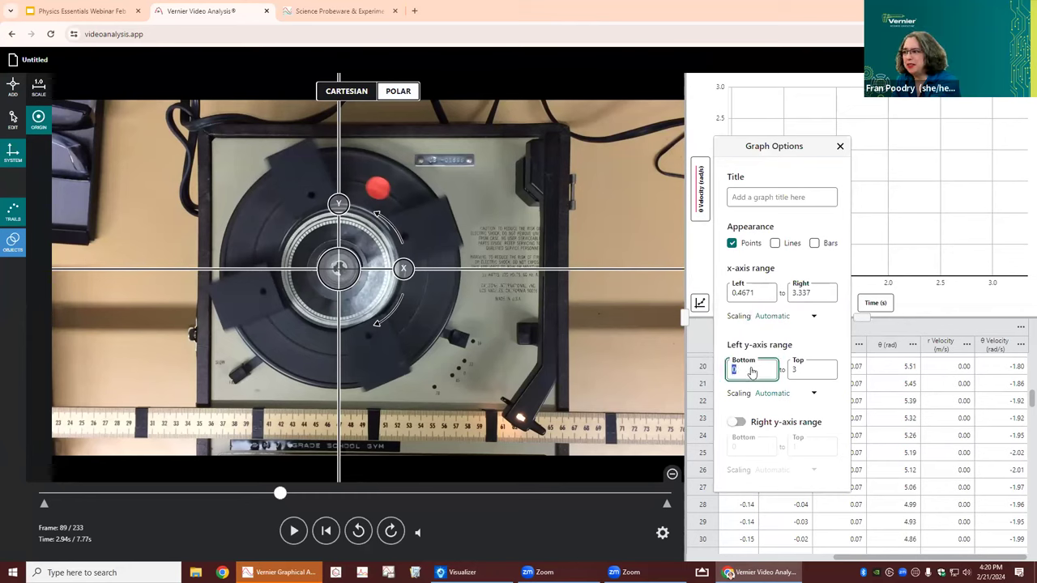
pyautogui.write('-3')
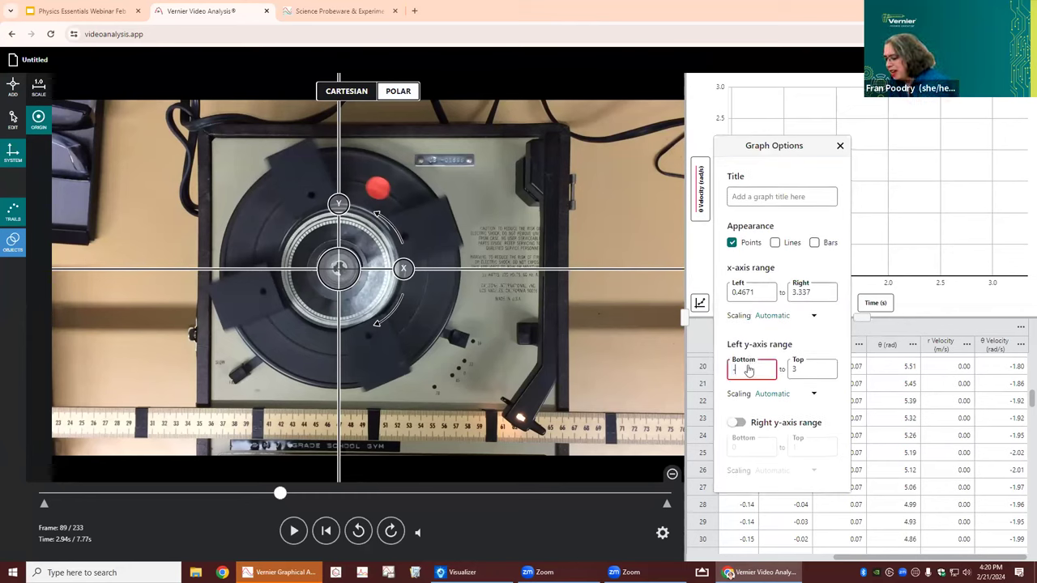
pyautogui.click(798, 371)
pyautogui.write('0')
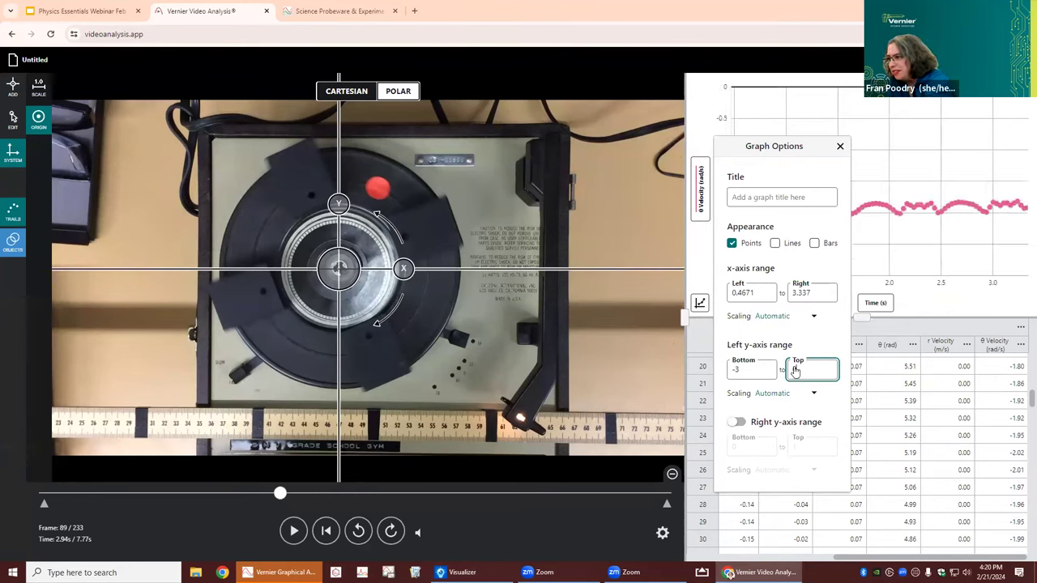
pyautogui.click(898, 288)
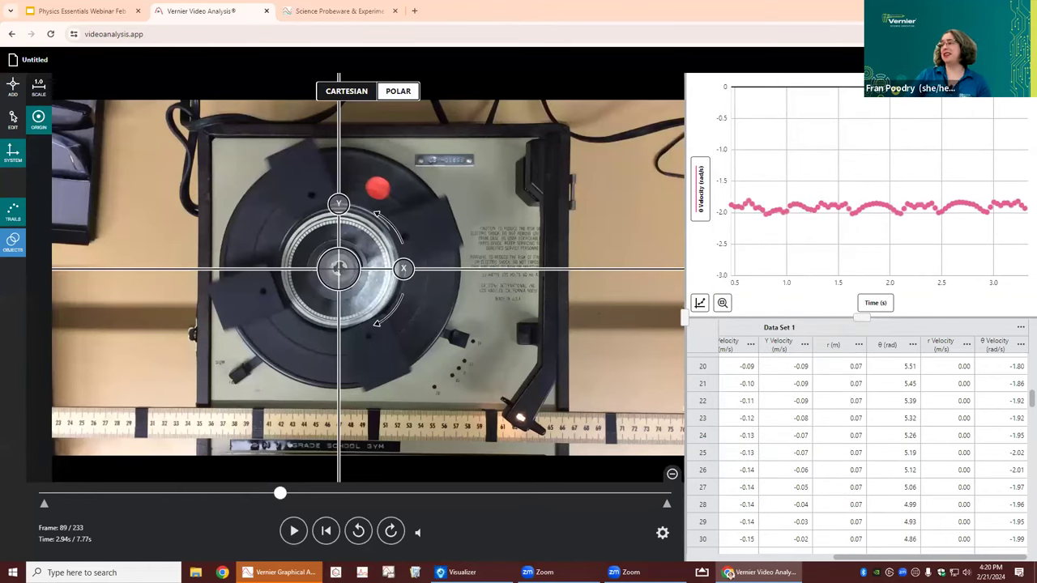
# - Select 0.57–3.34 s on the θ Velocity graph and view statistics: mean −1.904 rad/s
pyautogui.moveTo(741, 220); pyautogui.dragTo(755, 222)
pyautogui.moveTo(845, 230); pyautogui.dragTo(1021, 219)
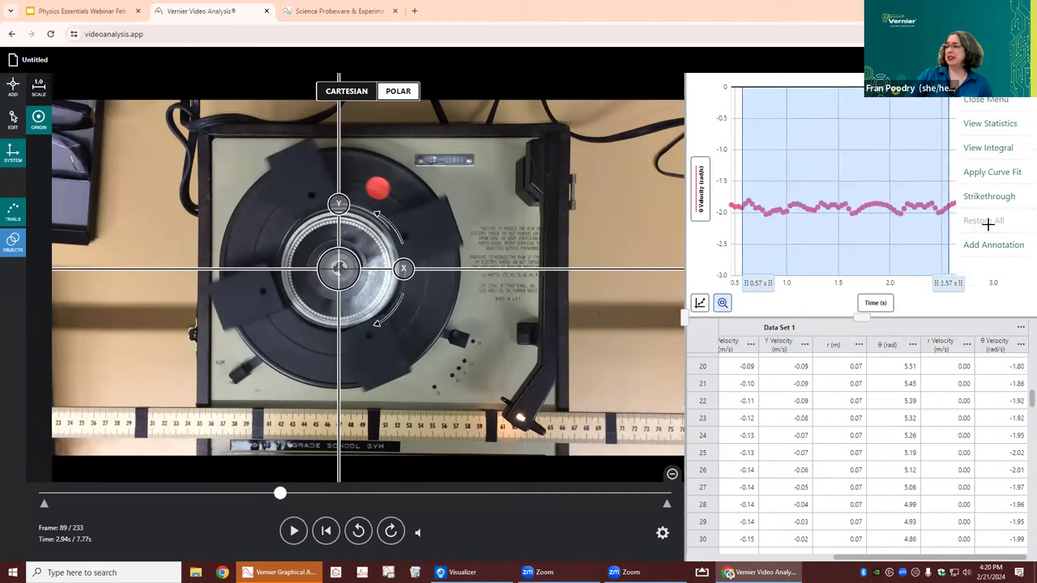
pyautogui.click(986, 123)
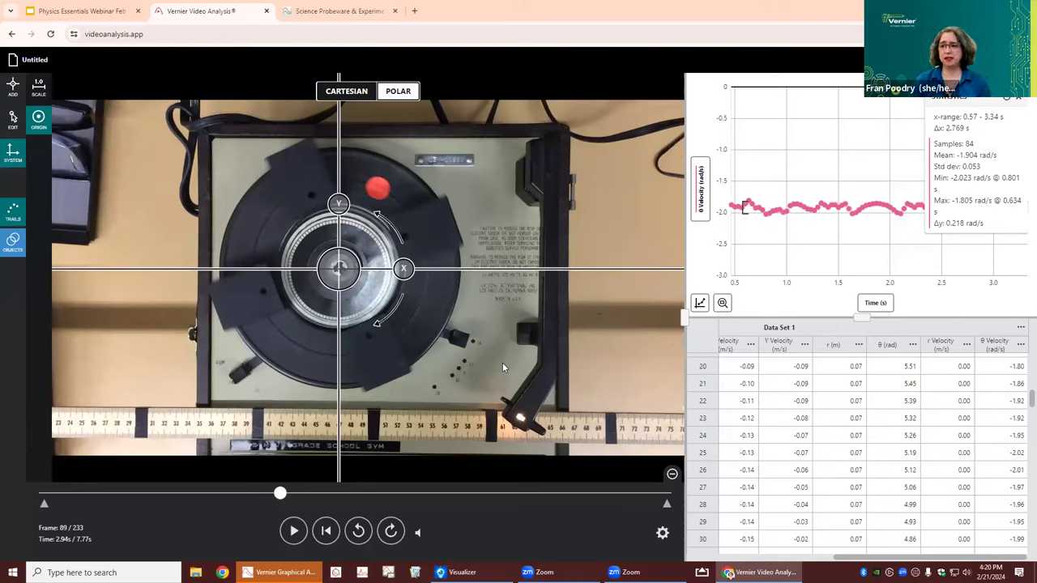
pyautogui.click(19, 63)
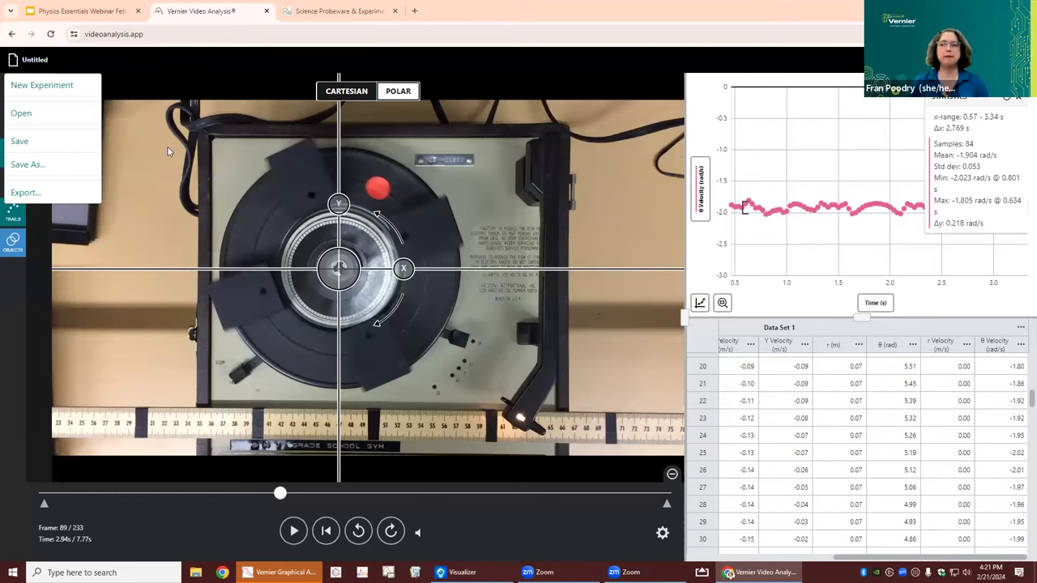
# - Dismiss the Untitled file menu, leaving the θ Velocity statistics visible
pyautogui.click(224, 62)
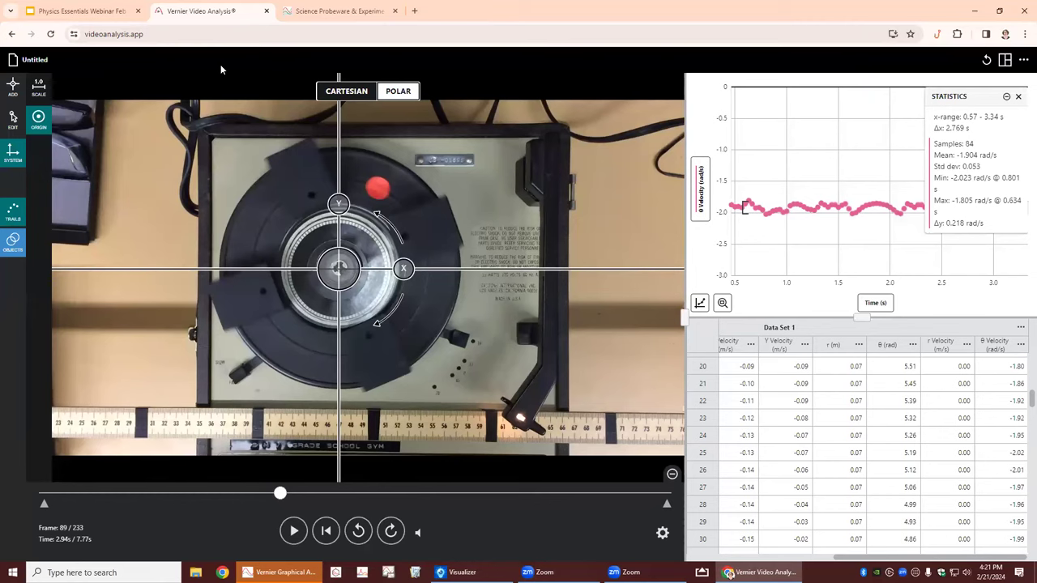